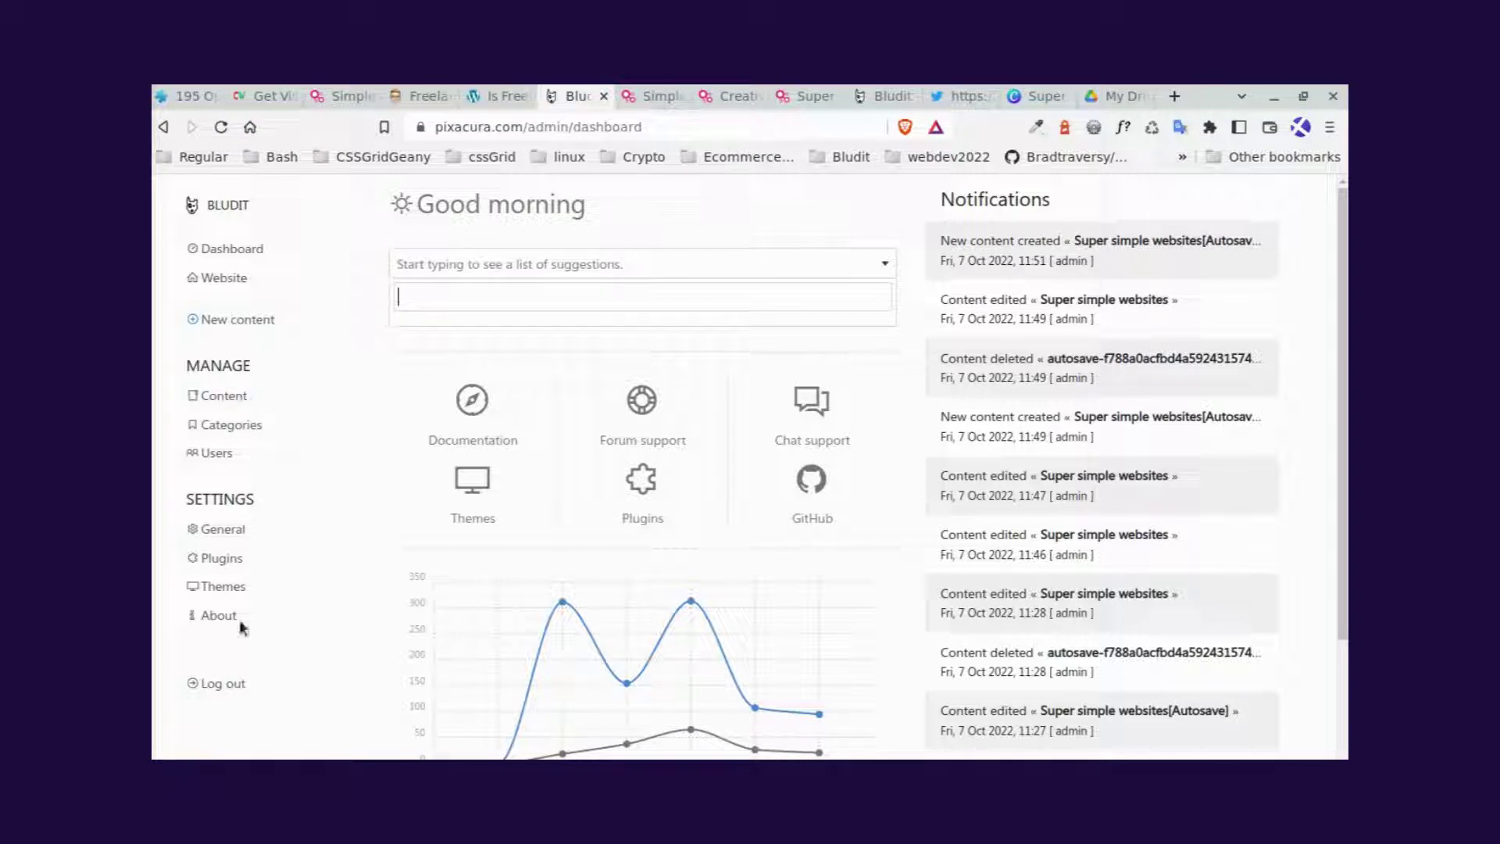
Open the Content list of the site's pages from the admin sidebar.
{"action": "left_click", "coordinate": [237, 400]}
{"action": "scroll", "coordinate": [639, 341], "scroll_direction": "down", "scroll_amount": 3}
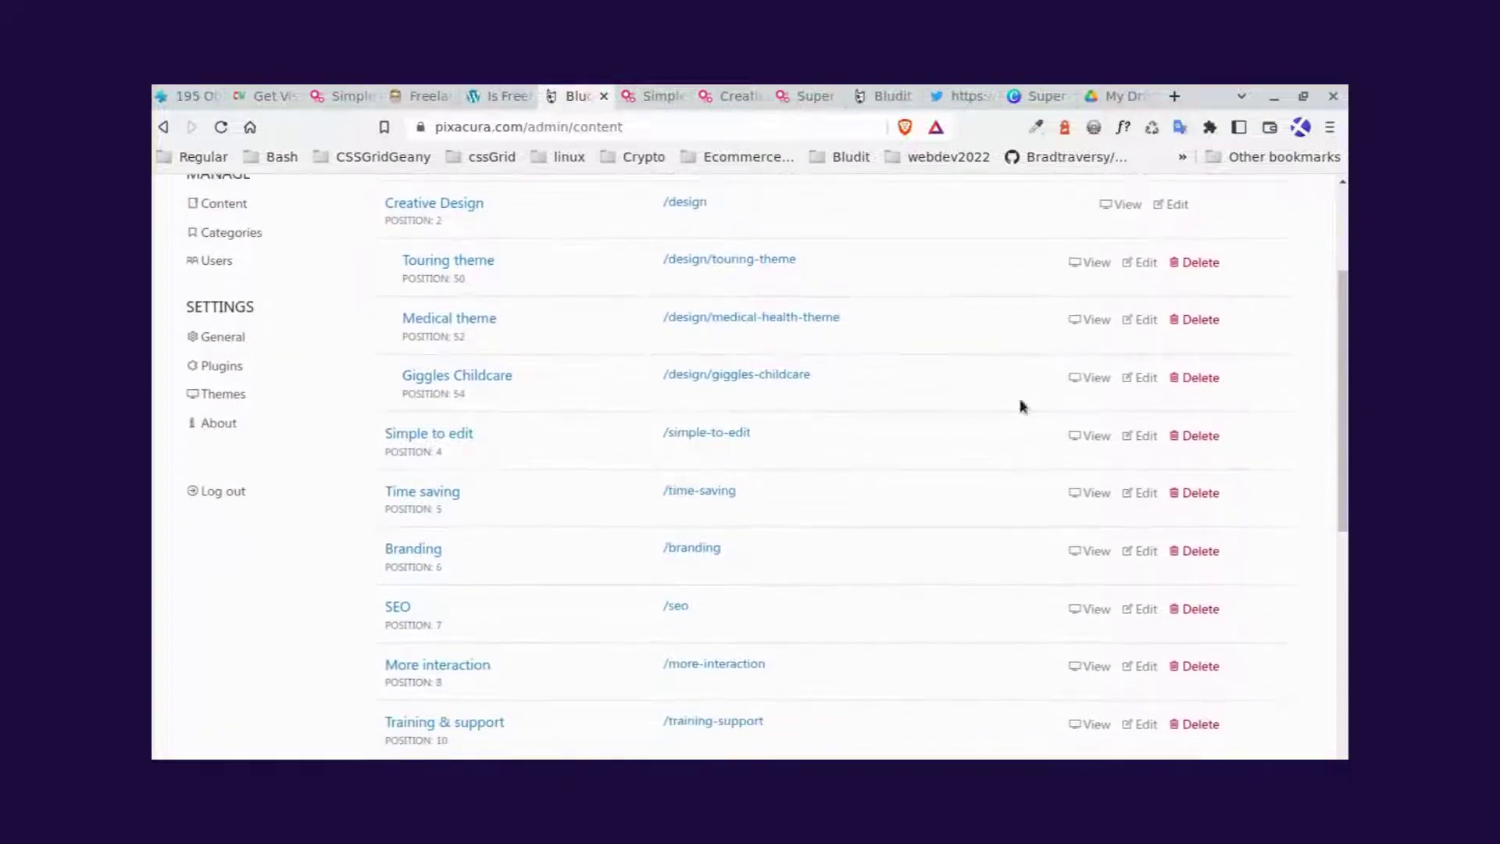
{"action": "scroll", "coordinate": [1327, 461], "scroll_direction": "down", "scroll_amount": 3}
{"action": "scroll", "coordinate": [1325, 469], "scroll_direction": "down", "scroll_amount": 5}
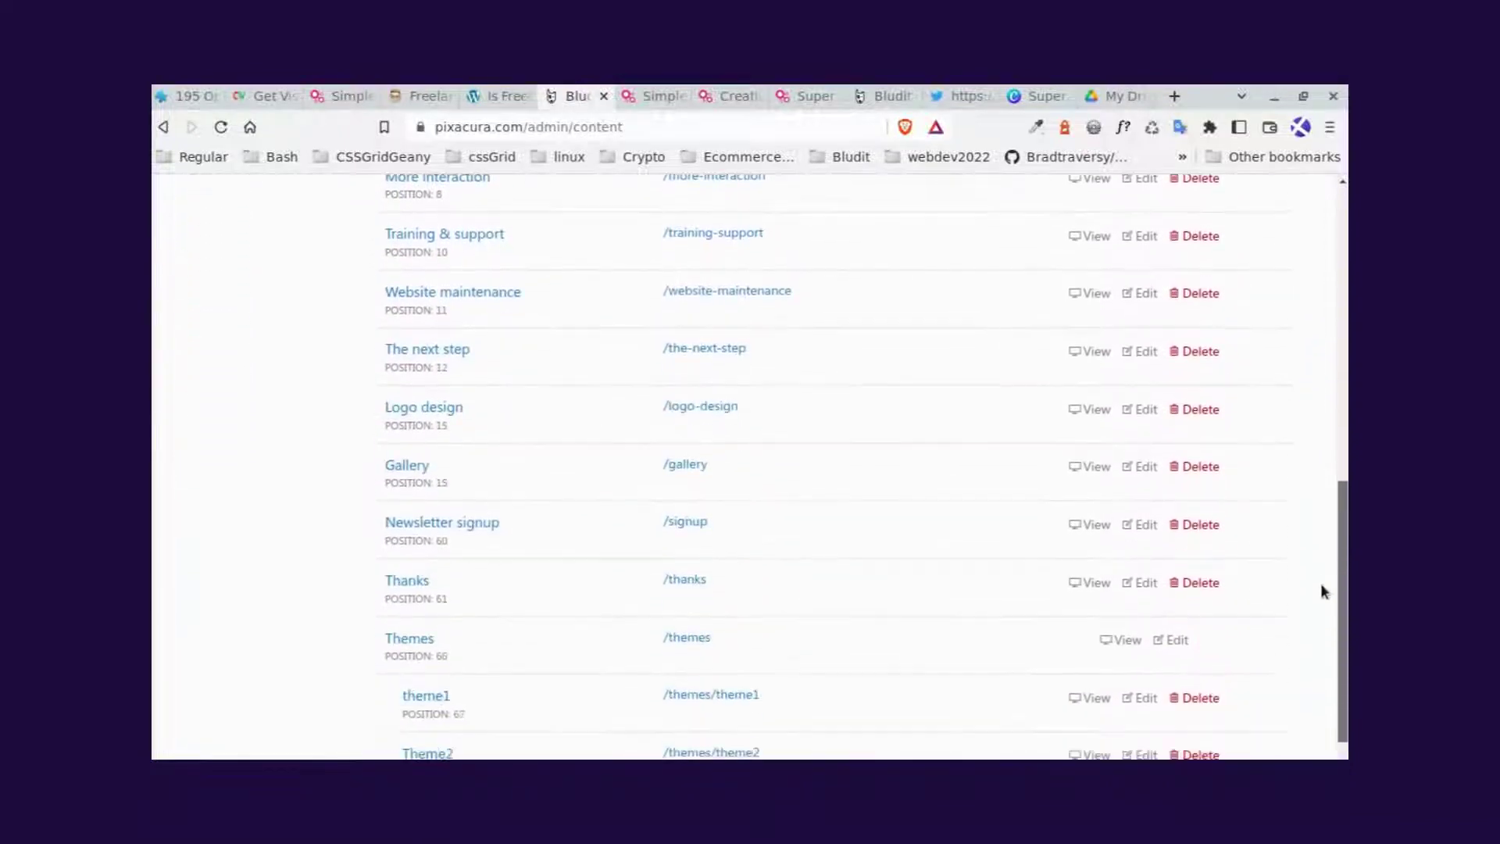
{"action": "scroll", "coordinate": [1312, 644], "scroll_direction": "up", "scroll_amount": 12}
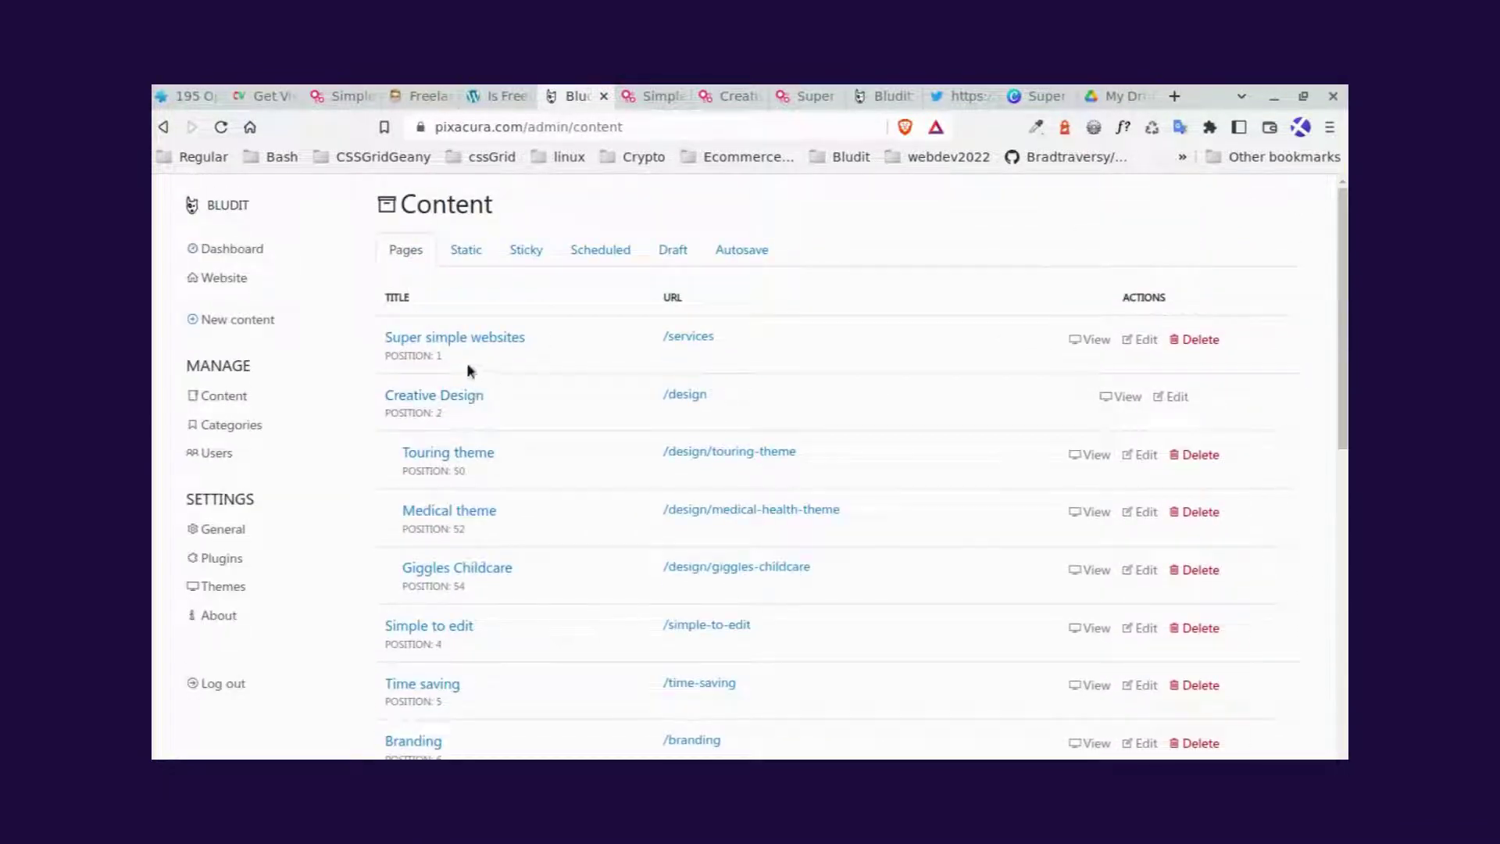
{"action": "left_click_drag", "start_coordinate": [453, 357], "coordinate": [382, 352]}
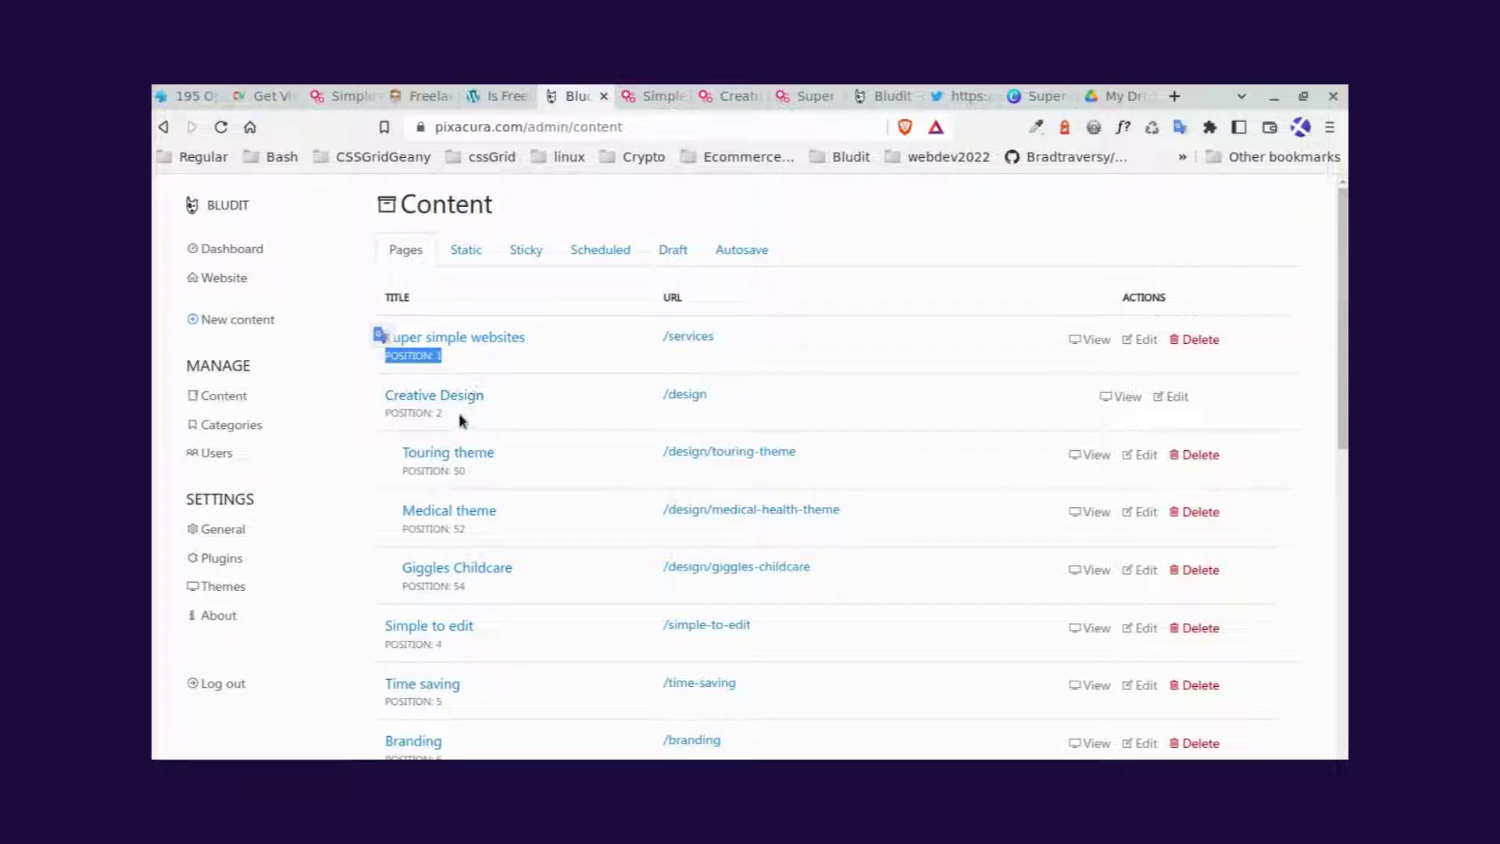
{"action": "left_click_drag", "start_coordinate": [457, 413], "coordinate": [385, 424]}
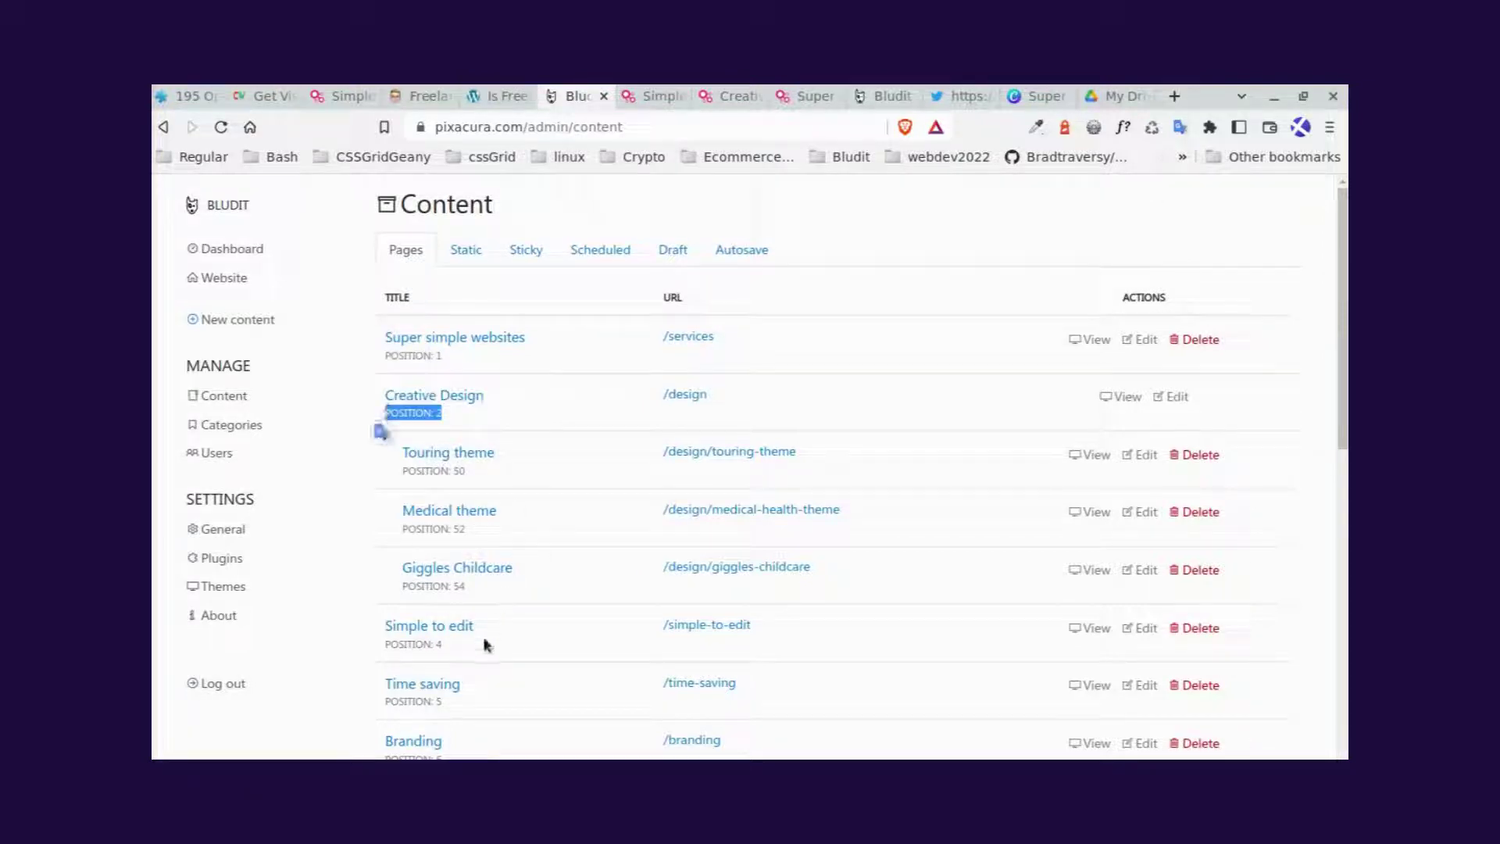
{"action": "left_click", "coordinate": [442, 640]}
{"action": "left_click_drag", "start_coordinate": [440, 640], "coordinate": [385, 619]}
{"action": "scroll", "coordinate": [551, 608], "scroll_direction": "down", "scroll_amount": 2}
{"action": "scroll", "coordinate": [439, 482], "scroll_direction": "up", "scroll_amount": 2}
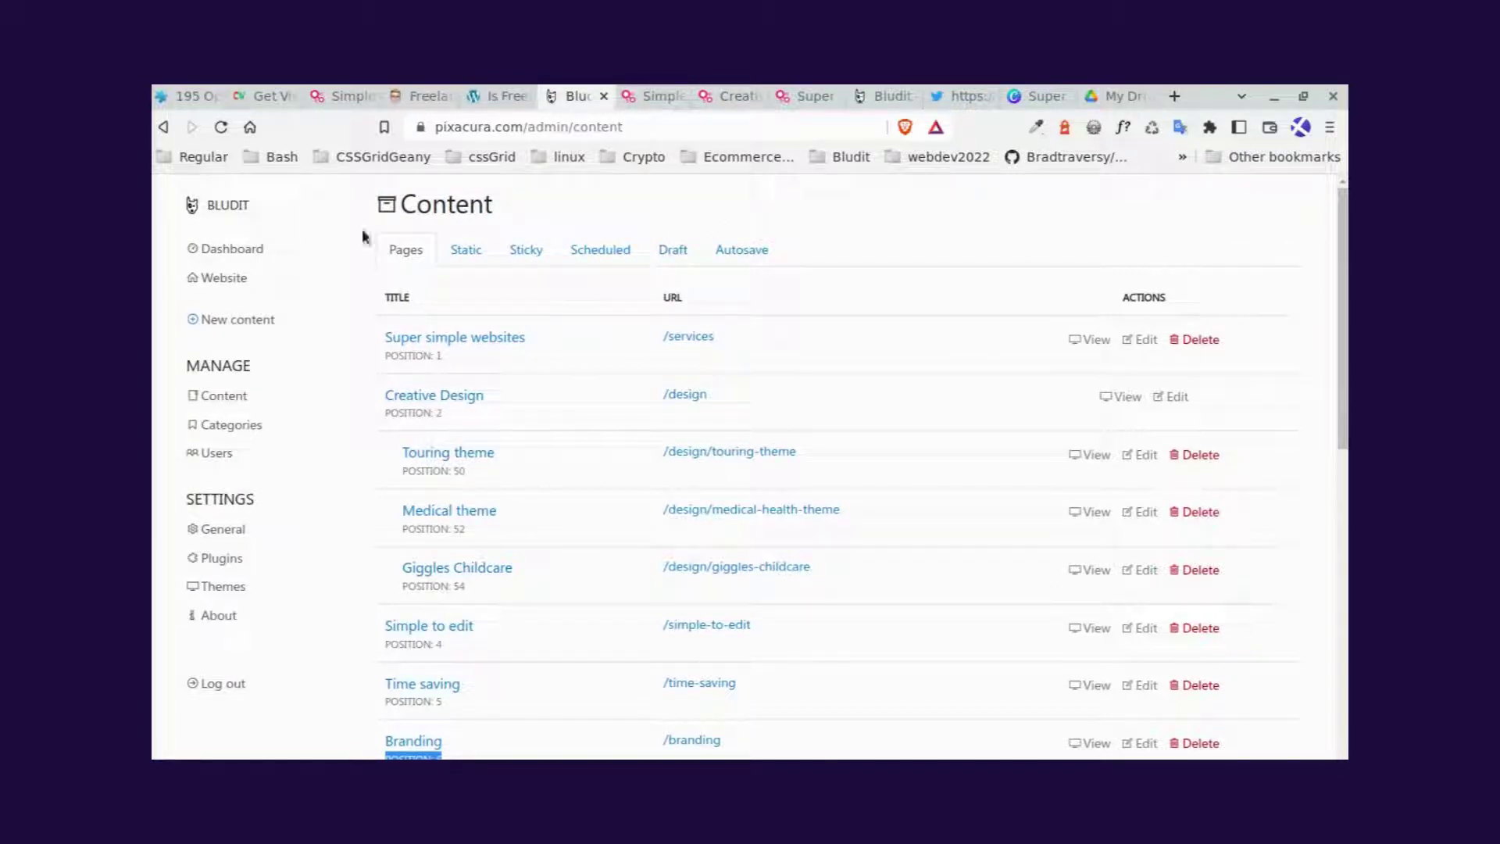
Open pixacura.com in a new tab, reload the Content list and compare the Super simple websites and Creative Design positions.
{"action": "left_click", "coordinate": [207, 279]}
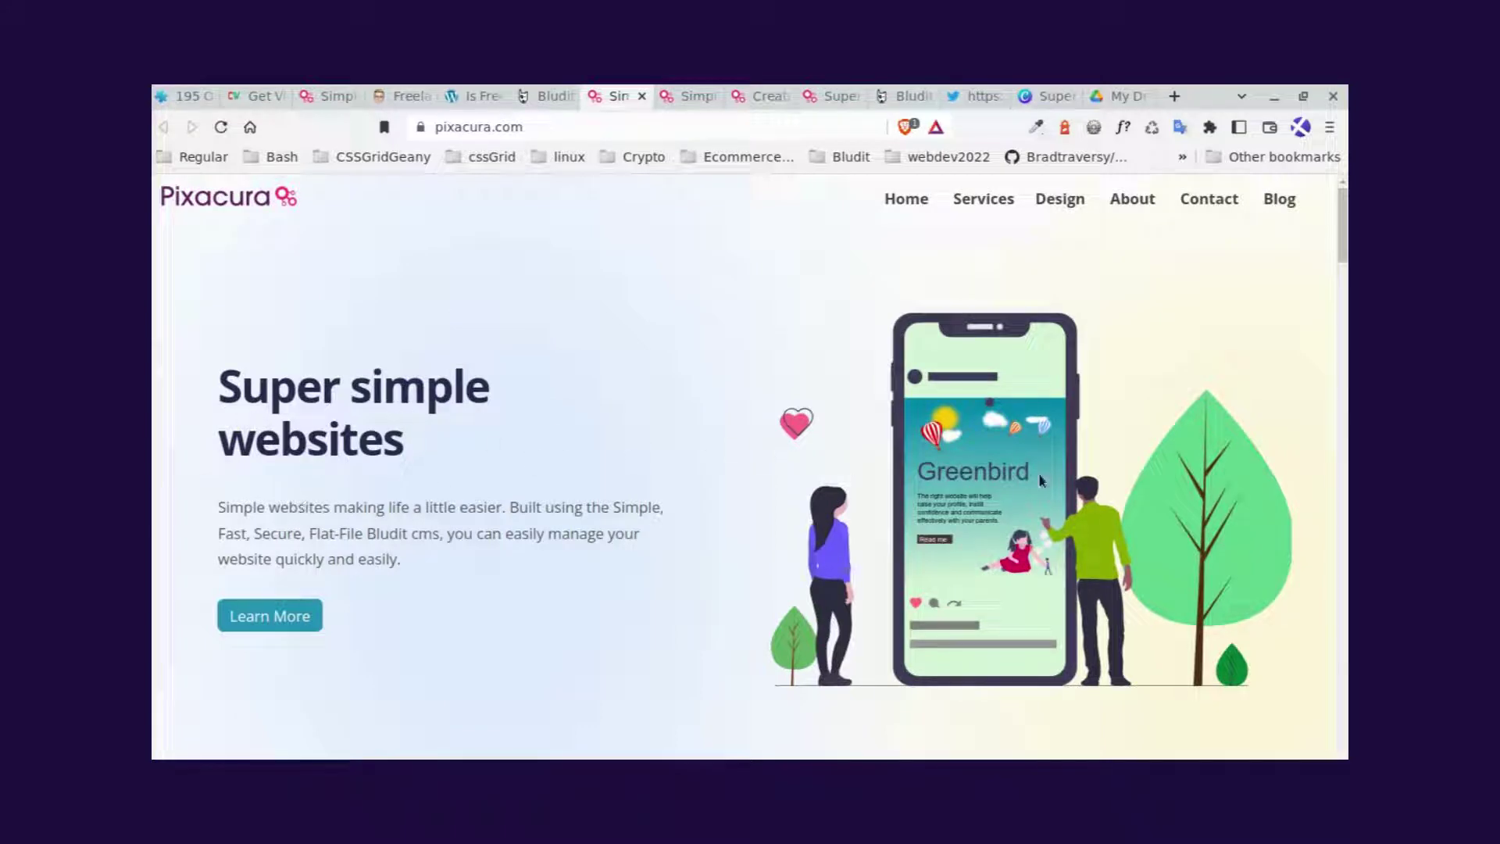
{"action": "left_click", "coordinate": [539, 97]}
{"action": "left_click_drag", "start_coordinate": [445, 355], "coordinate": [384, 360]}
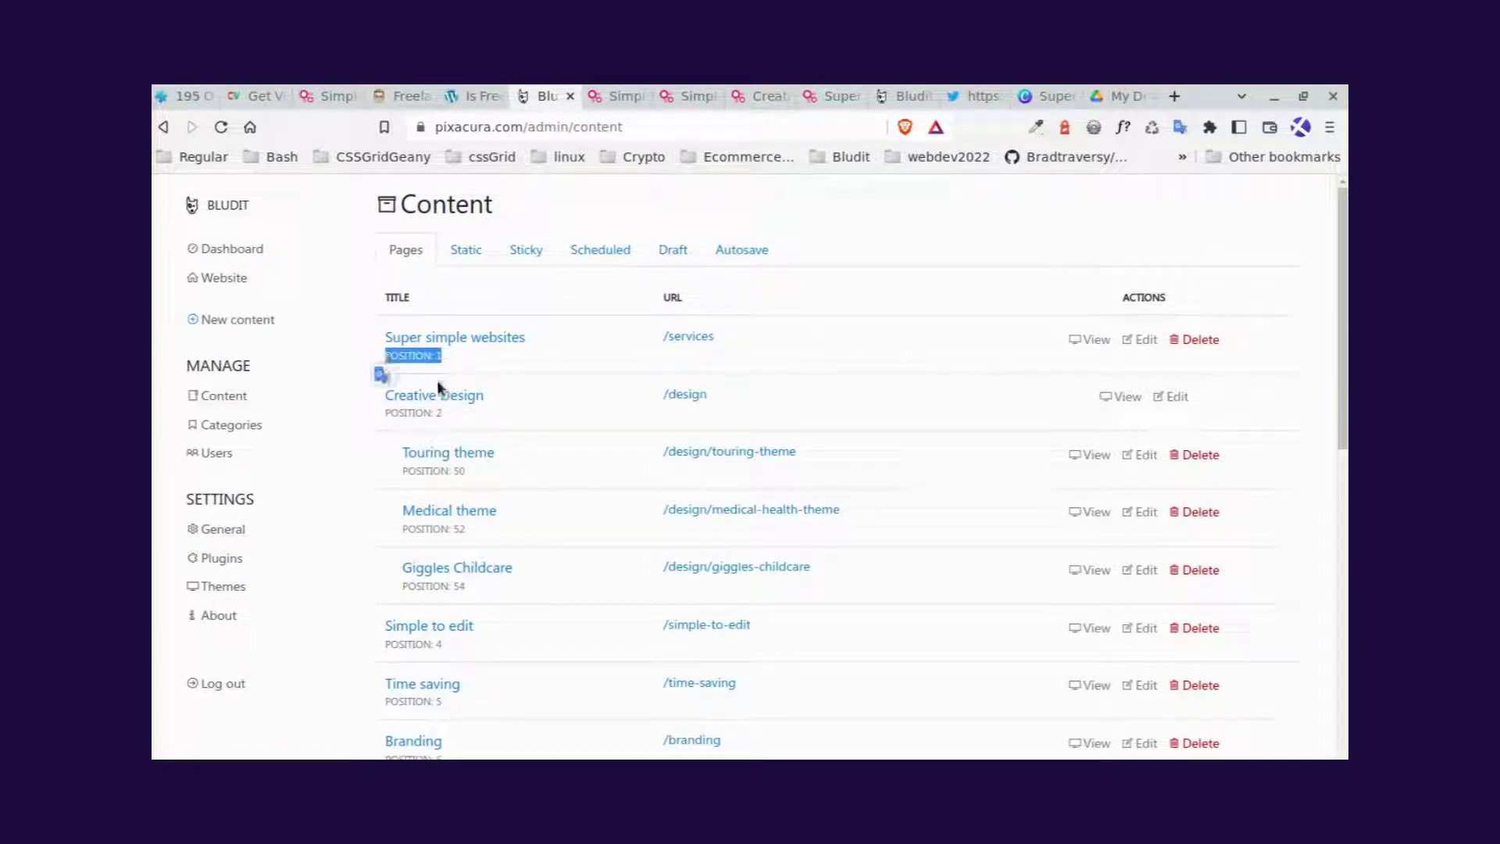
{"action": "key", "text": "F5"}
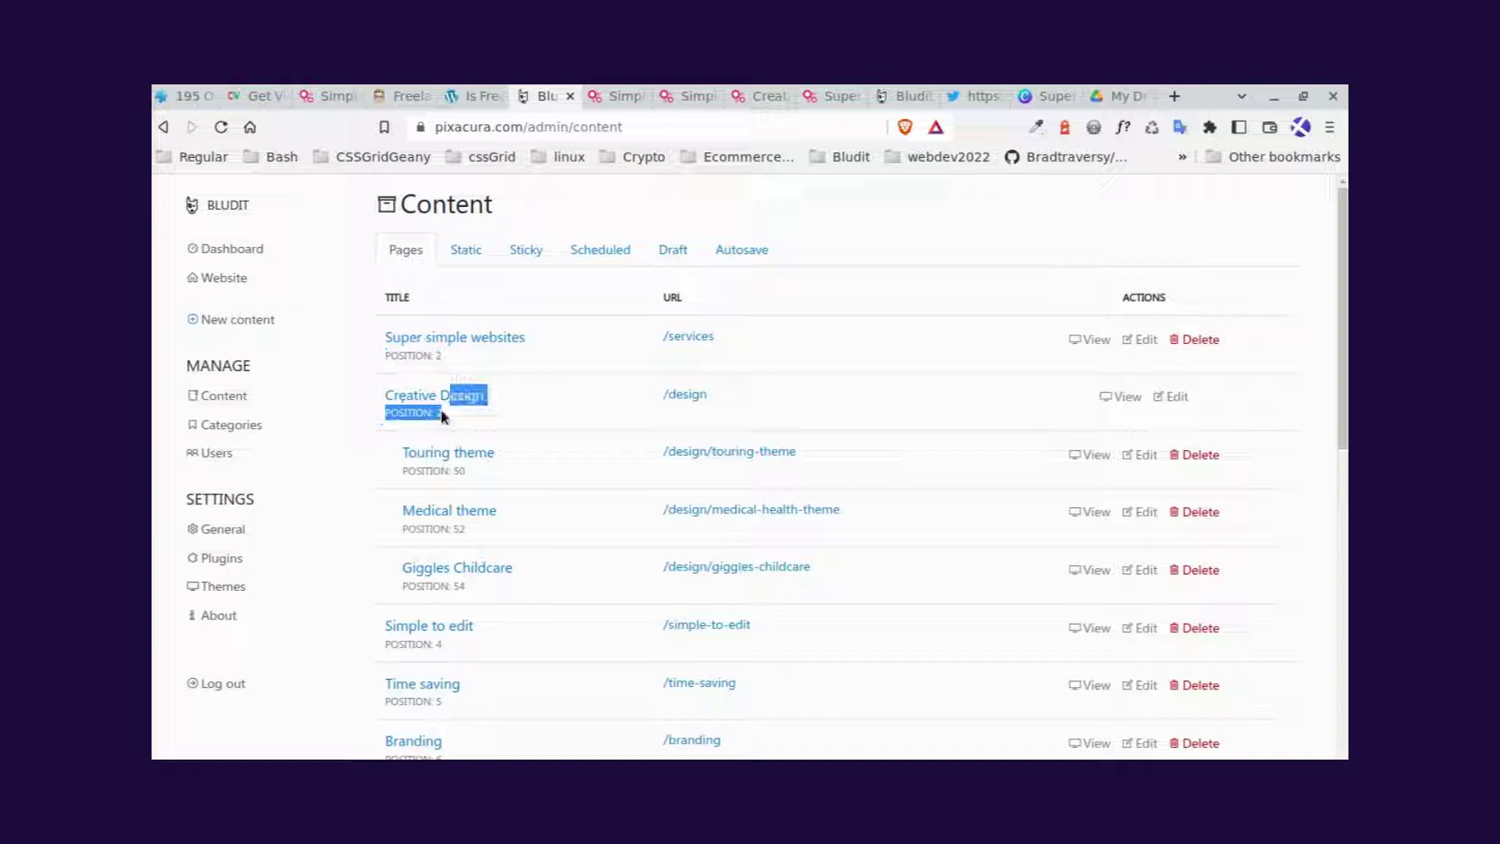
{"action": "mouse_move", "coordinate": [440, 414]}
{"action": "left_mouse_down"}
{"action": "mouse_move", "coordinate": [397, 411]}
{"action": "mouse_move", "coordinate": [439, 425]}
{"action": "left_mouse_up"}
On the live home page, scroll to the Creative Design section below Super simple websites.
{"action": "left_click", "coordinate": [612, 97]}
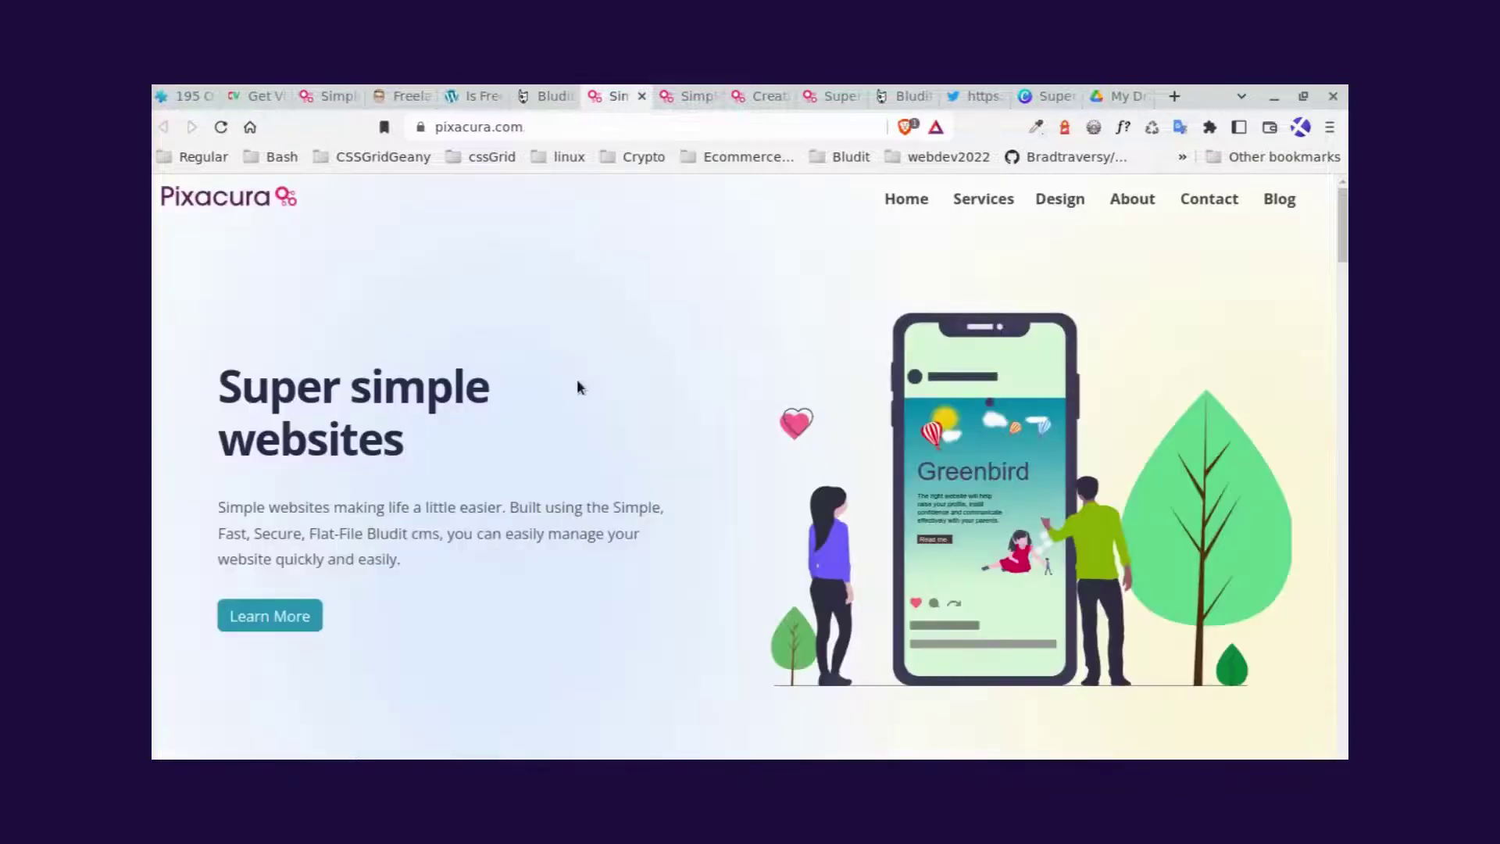
{"action": "scroll", "coordinate": [583, 402], "scroll_direction": "down", "scroll_amount": 5}
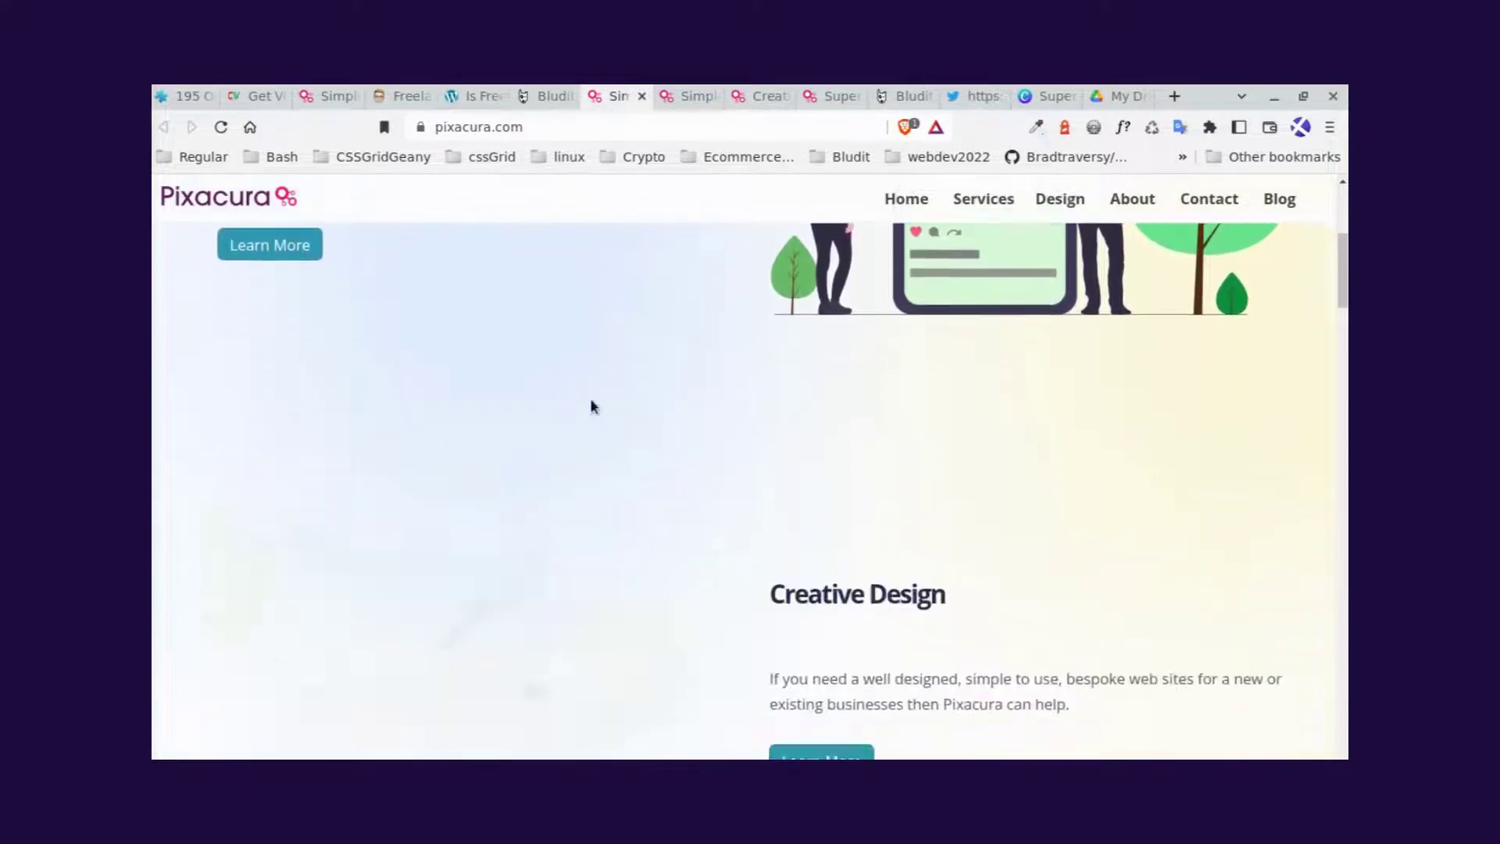
{"action": "scroll", "coordinate": [591, 406], "scroll_direction": "down", "scroll_amount": 1}
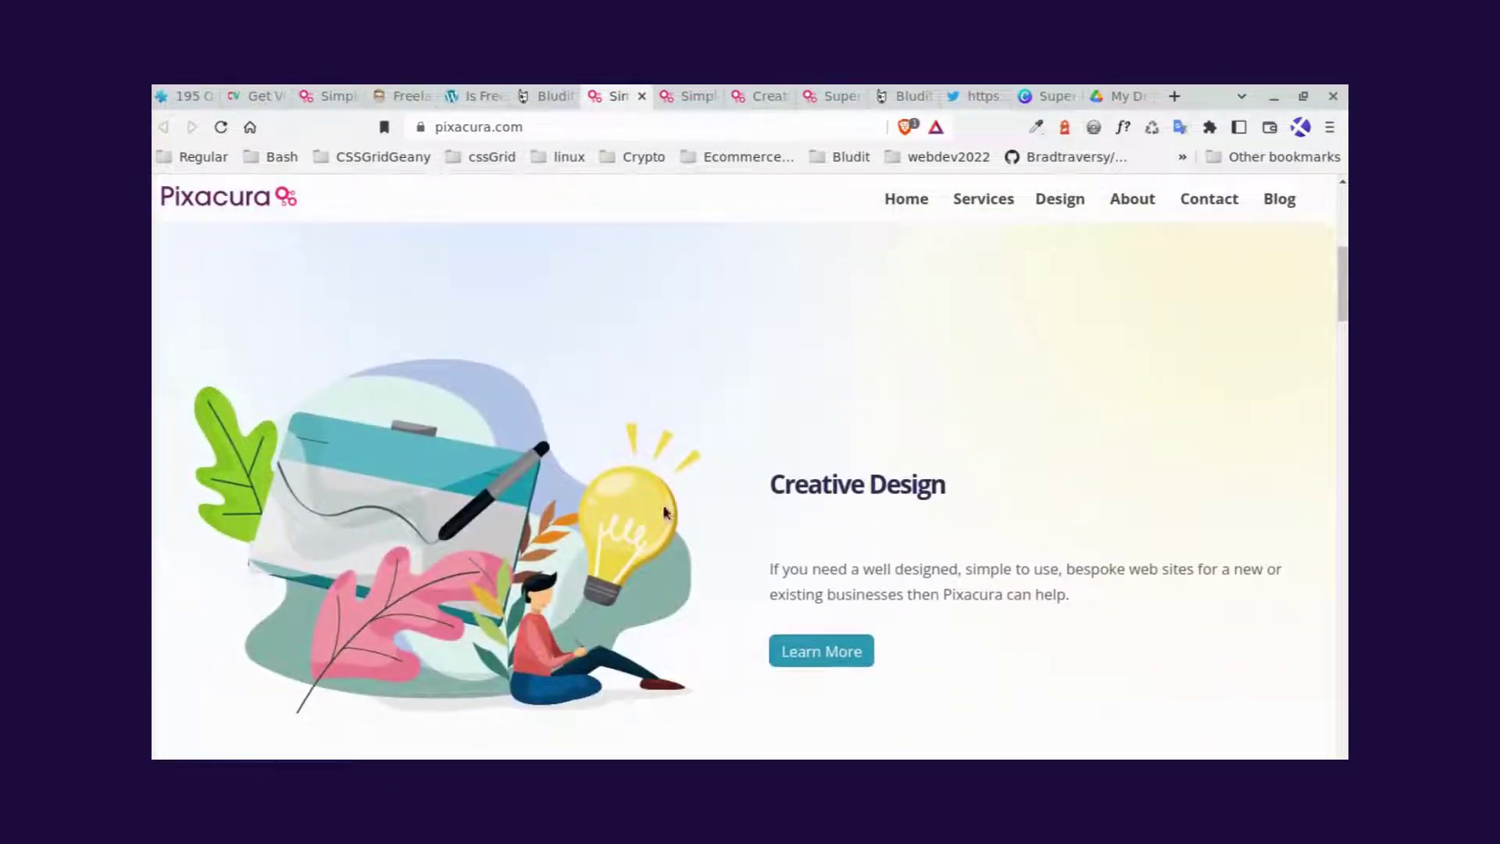
{"action": "scroll", "coordinate": [805, 490], "scroll_direction": "down", "scroll_amount": 2}
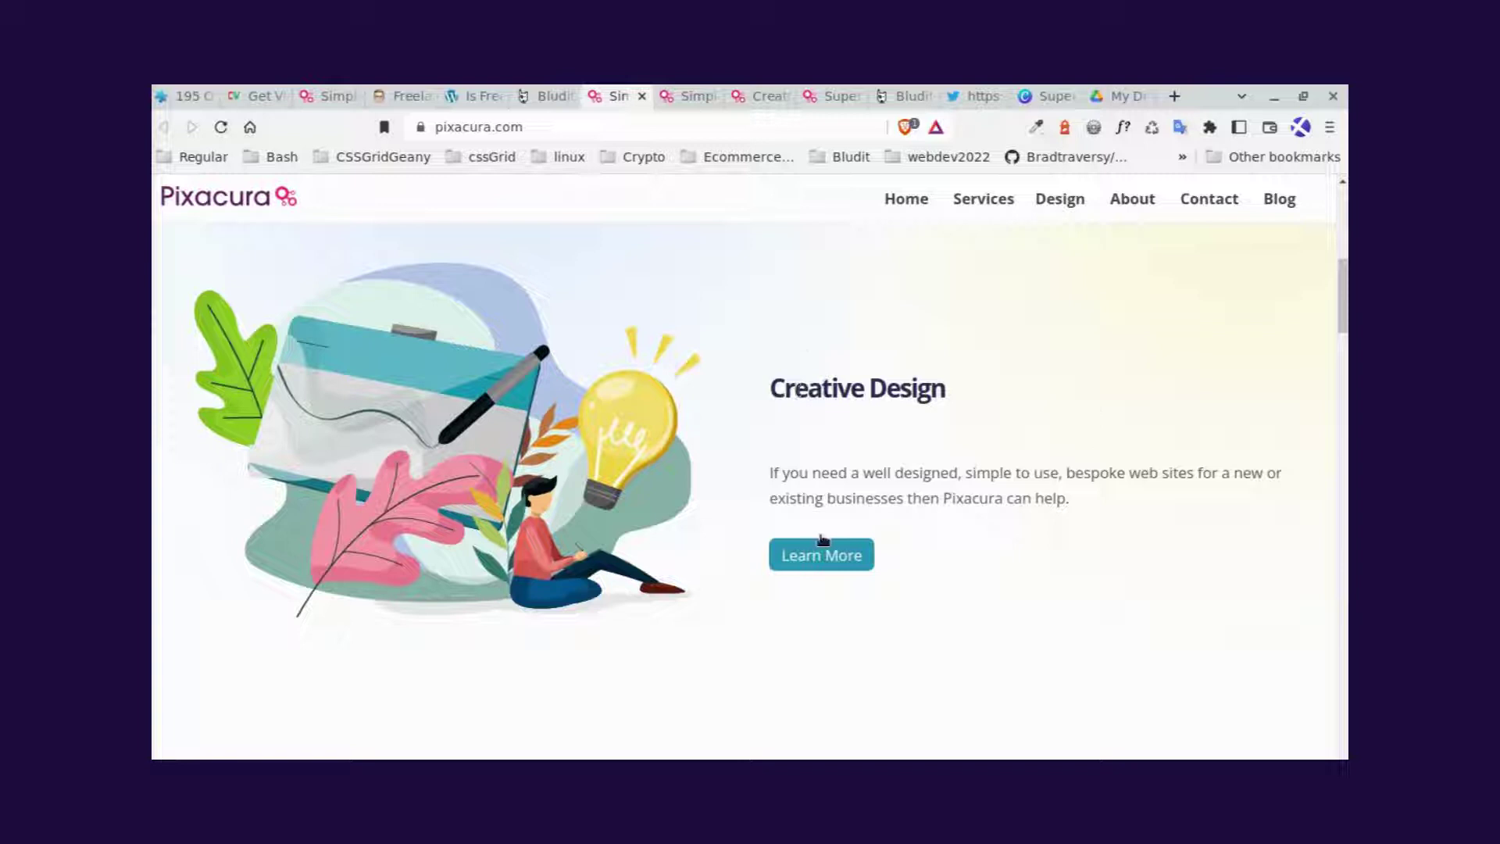
{"action": "triple_click", "coordinate": [834, 400]}
{"action": "left_click", "coordinate": [936, 497]}
Open Creative Design in the editor and review its Description and Cover Image under Options.
{"action": "left_click", "coordinate": [544, 96]}
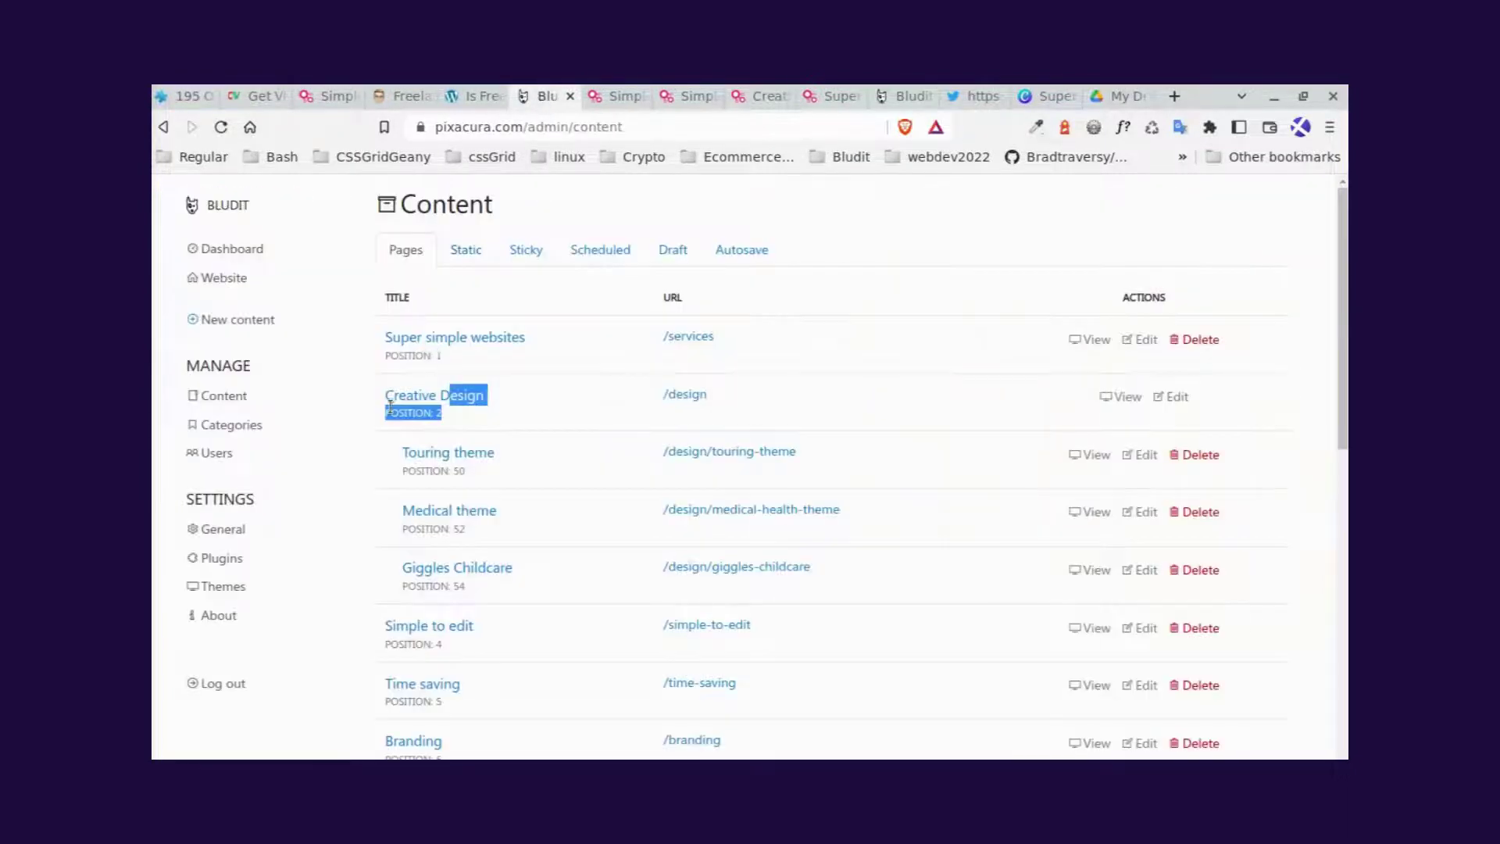
{"action": "mouse_move", "coordinate": [412, 396]}
{"action": "left_mouse_down"}
{"action": "mouse_move", "coordinate": [589, 401]}
{"action": "mouse_move", "coordinate": [407, 408]}
{"action": "left_mouse_up"}
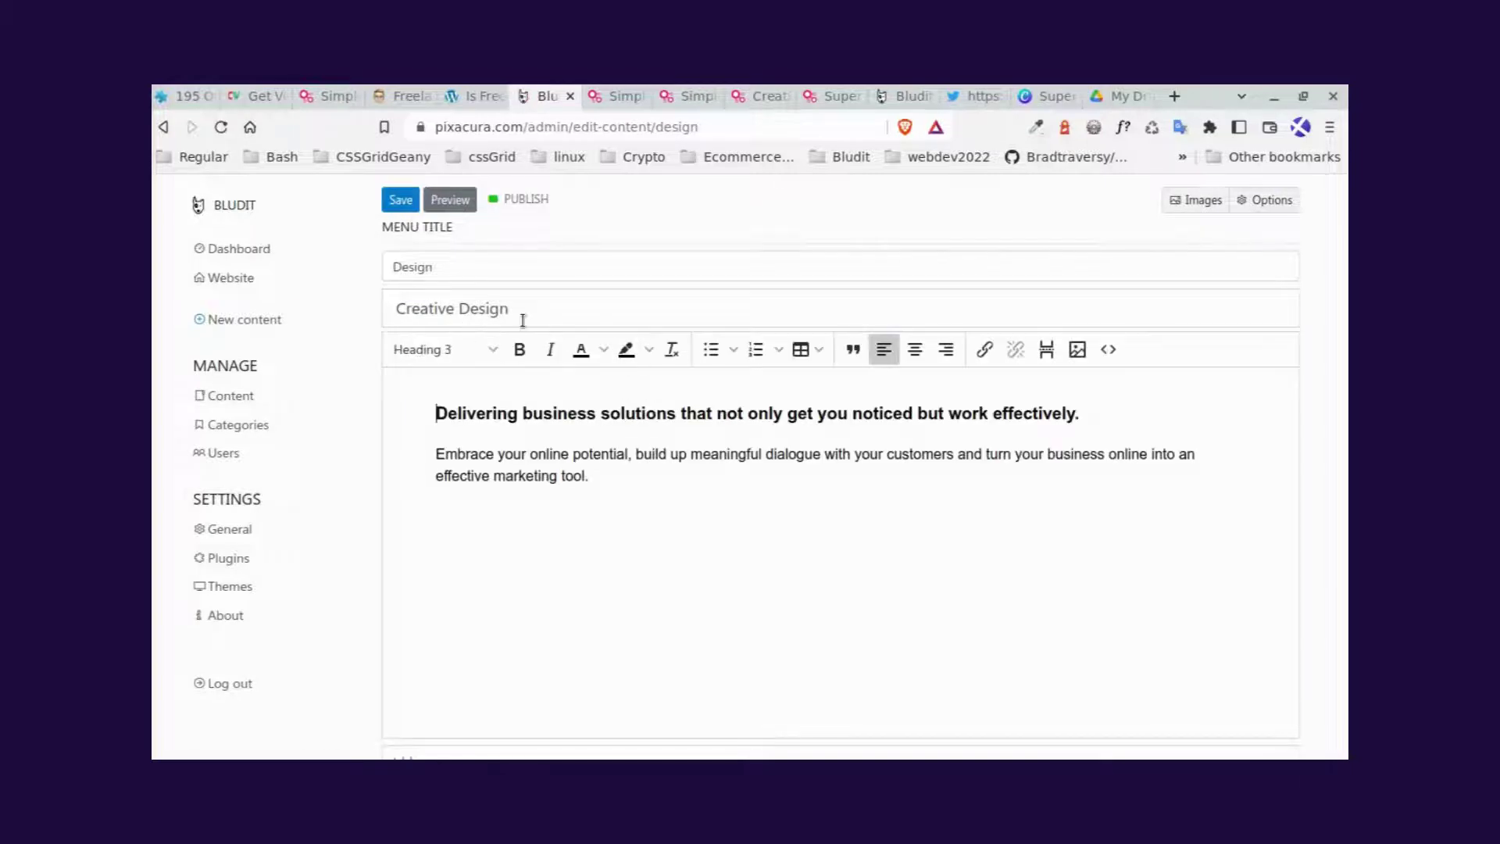
{"action": "left_click_drag", "start_coordinate": [518, 311], "coordinate": [334, 307]}
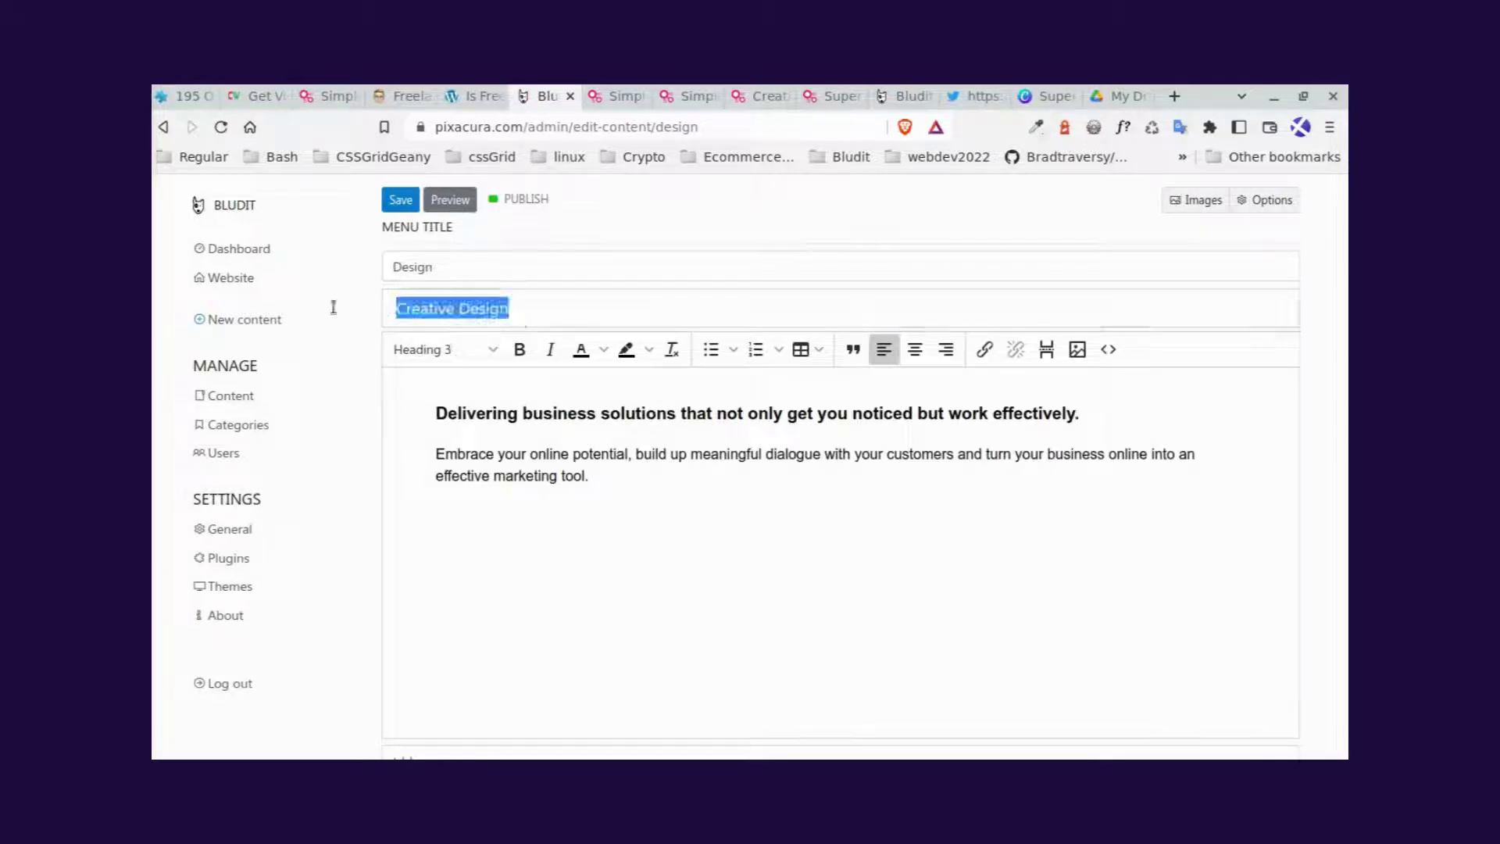
{"action": "left_click", "coordinate": [1256, 210]}
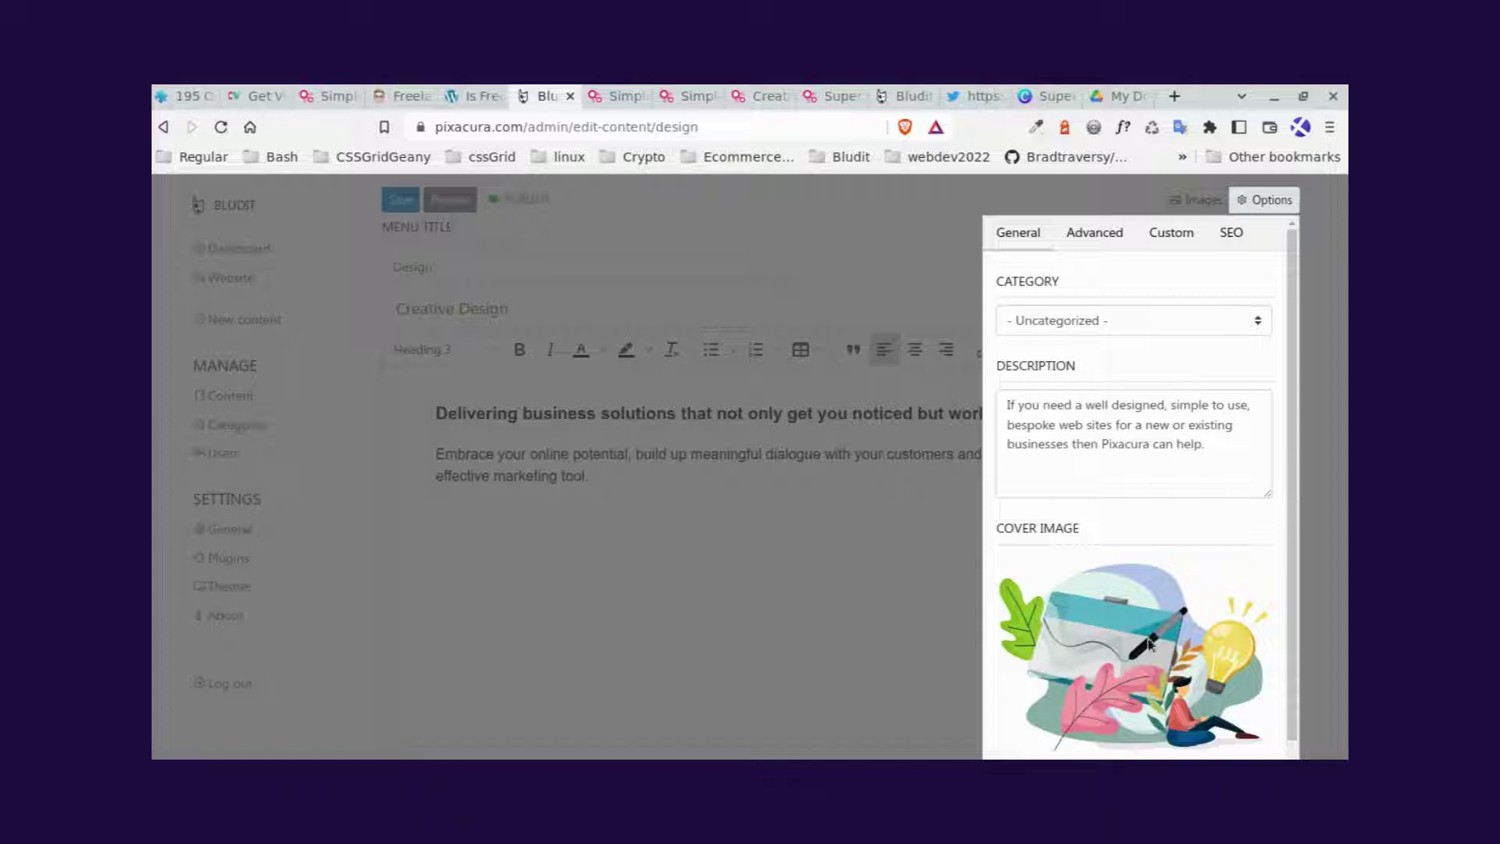
{"action": "left_click_drag", "start_coordinate": [1210, 452], "coordinate": [971, 408]}
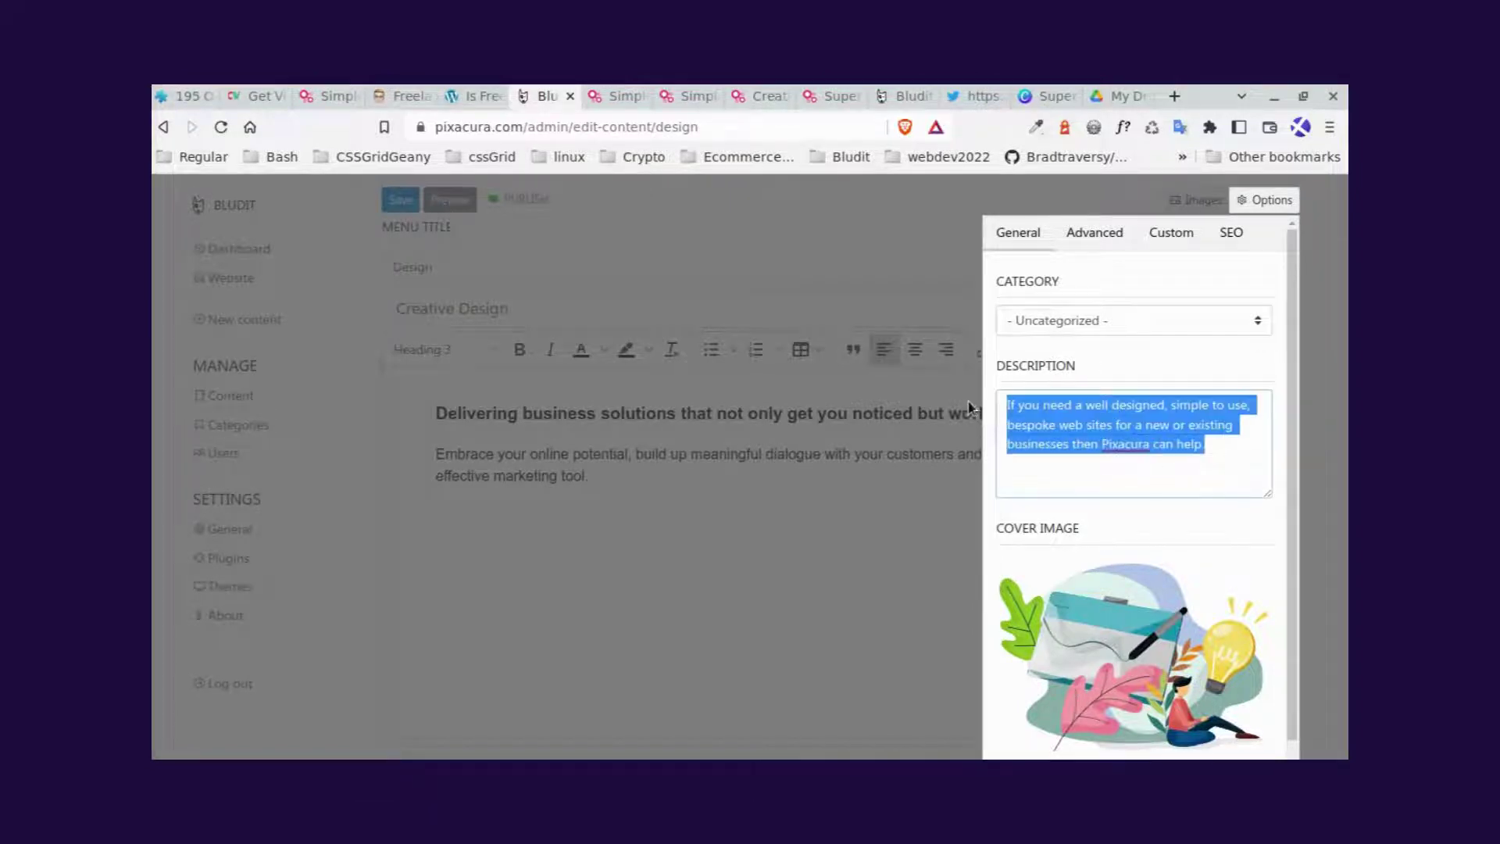
{"action": "left_click", "coordinate": [757, 608]}
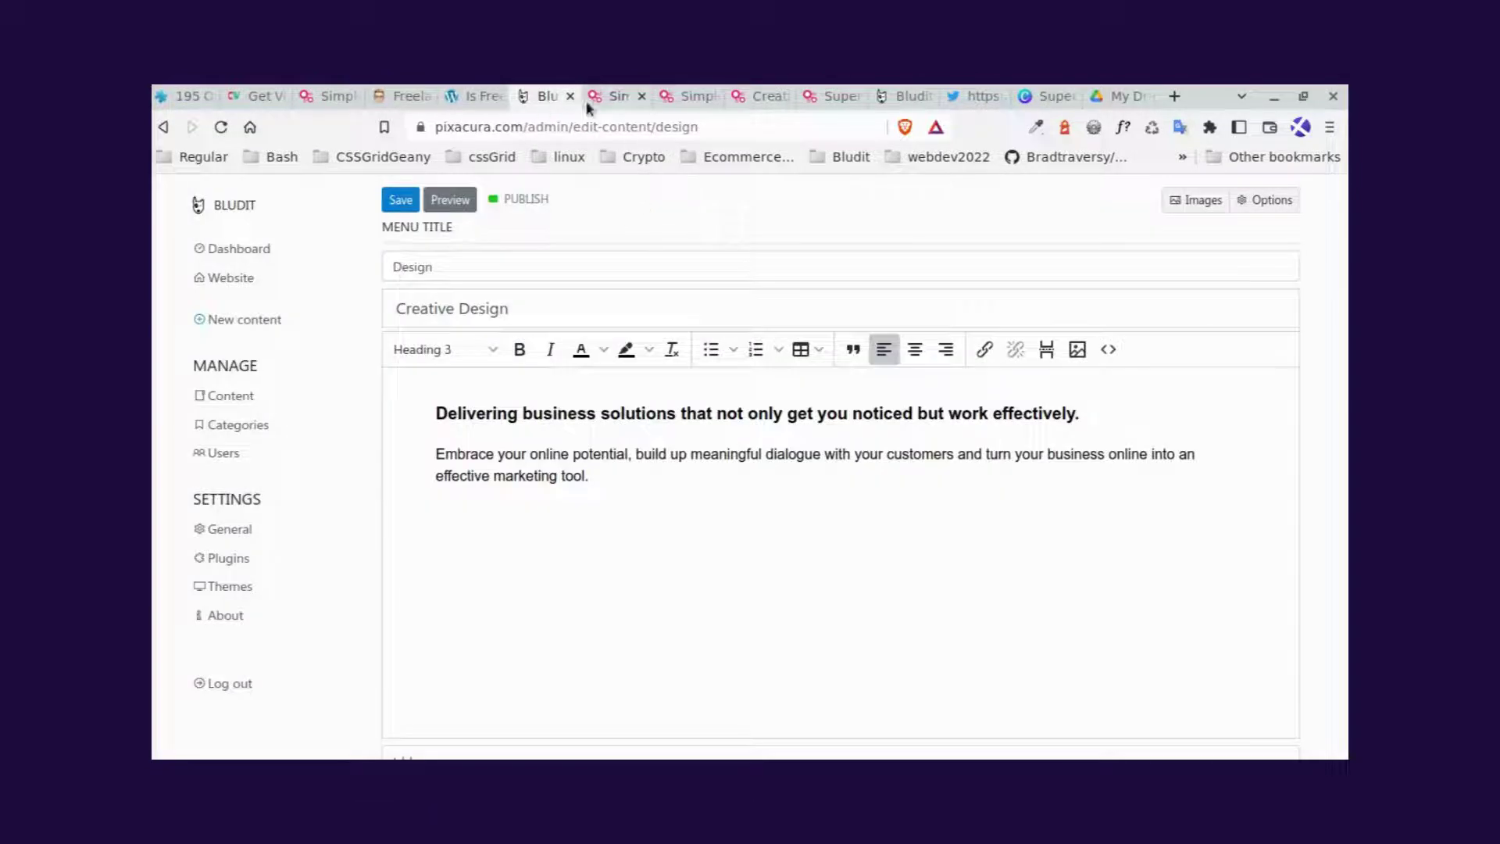
View the full Creative Design page on the live site, return Home, then go back to its editor.
{"action": "left_click", "coordinate": [608, 97]}
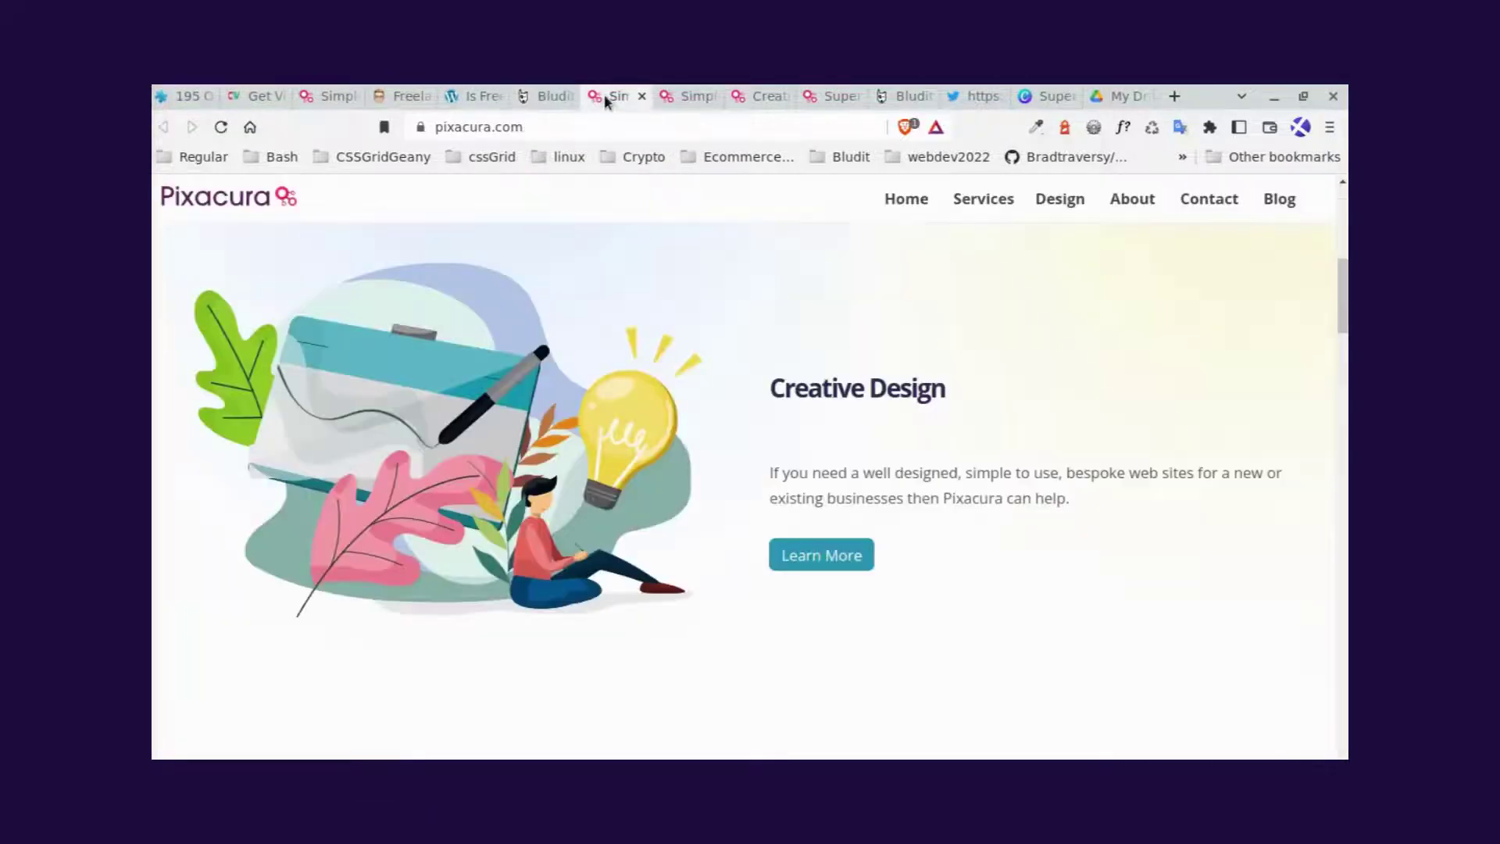
{"action": "left_click", "coordinate": [827, 556]}
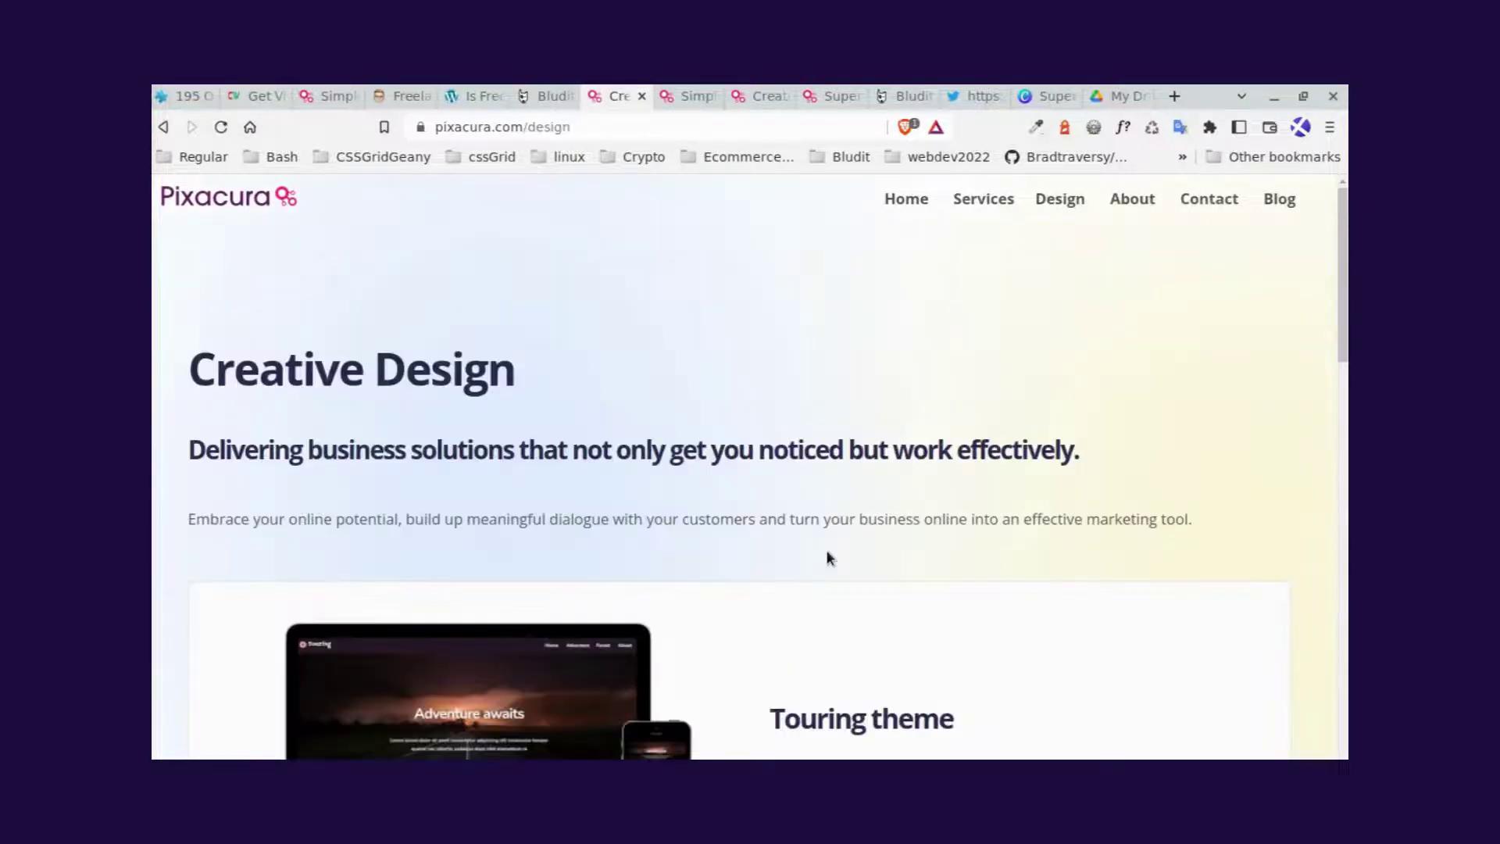
{"action": "left_click", "coordinate": [906, 200]}
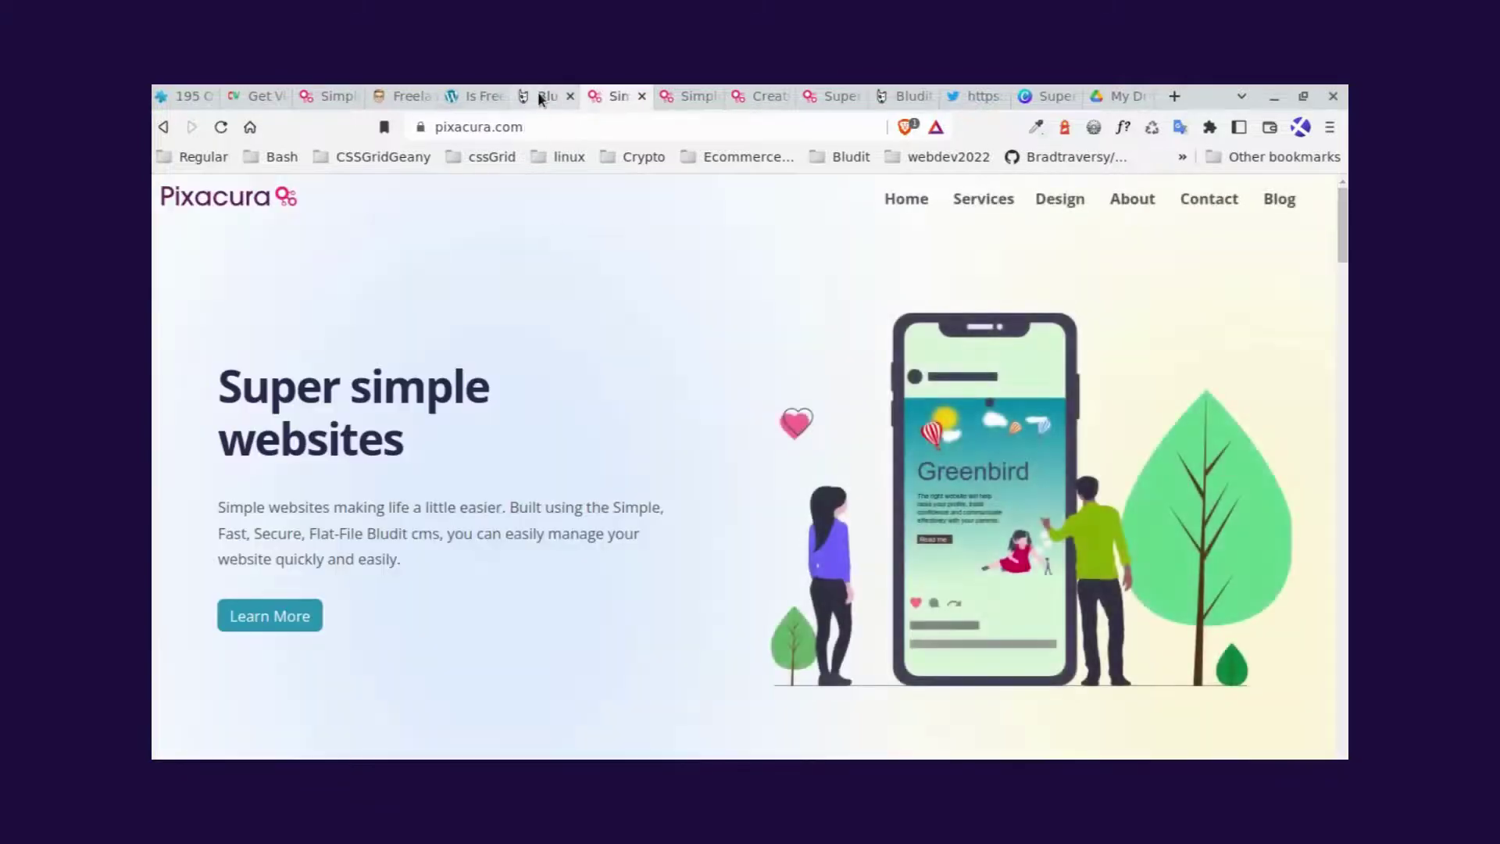
{"action": "left_click", "coordinate": [539, 95]}
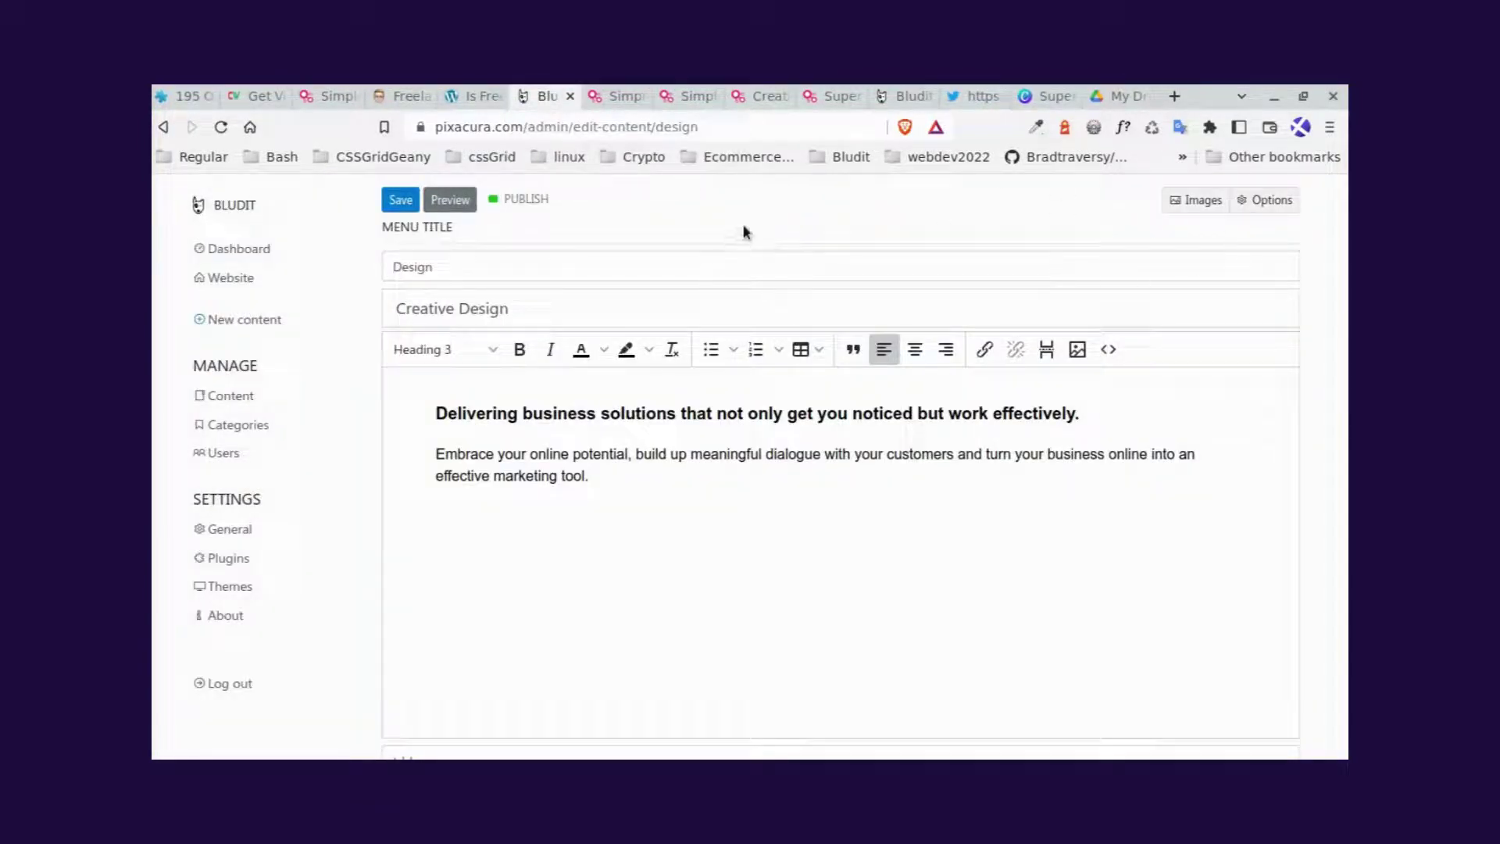
In the Content list, note Super simple websites at Position 1 and Creative Design at Position 2.
{"action": "left_click", "coordinate": [233, 396]}
{"action": "left_click_drag", "start_coordinate": [461, 355], "coordinate": [383, 356]}
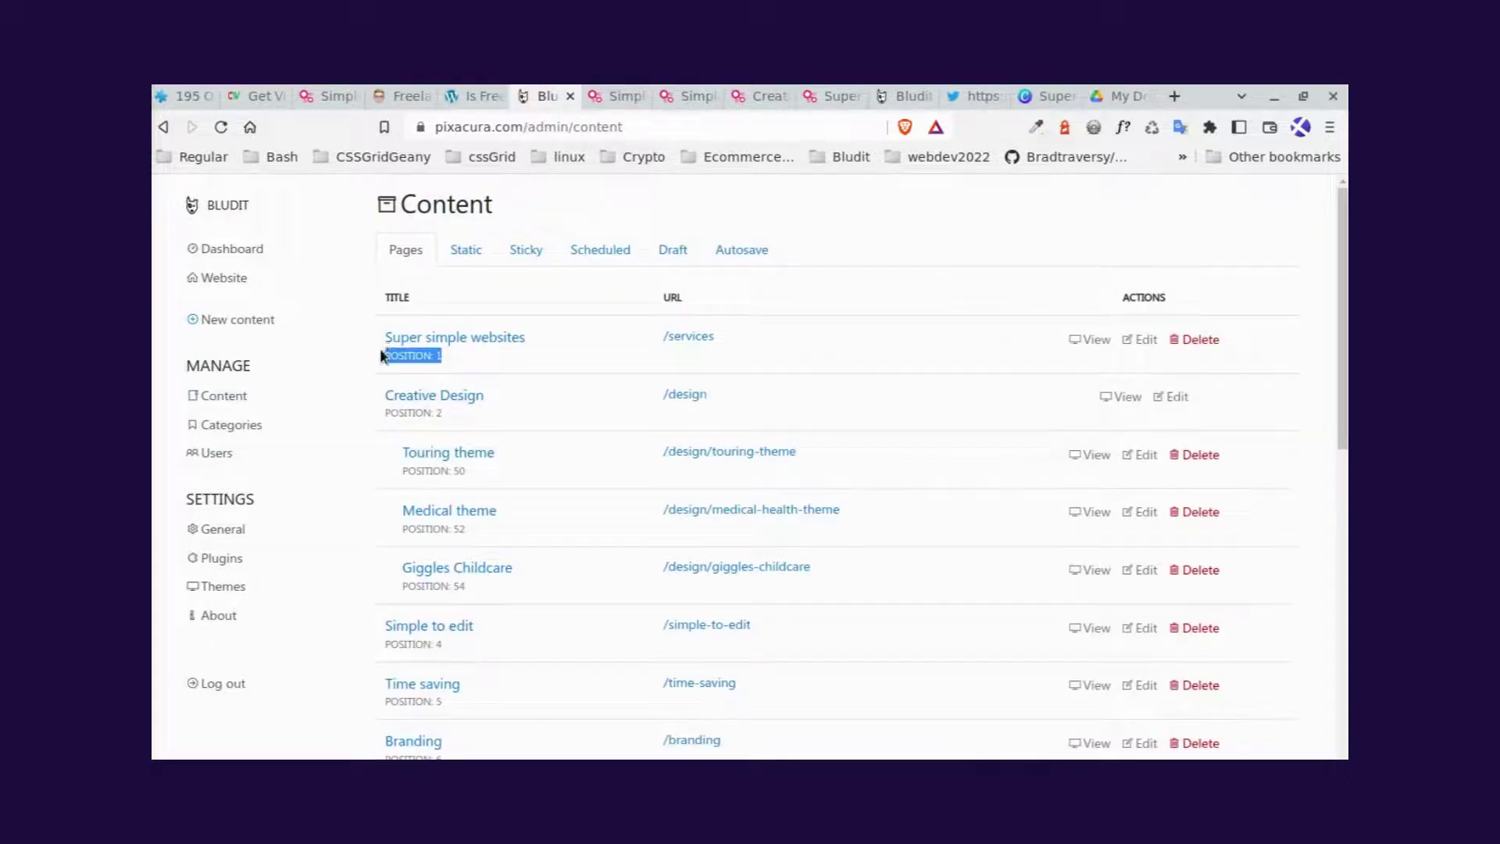
{"action": "left_click", "coordinate": [438, 414]}
{"action": "left_click_drag", "start_coordinate": [438, 414], "coordinate": [383, 413]}
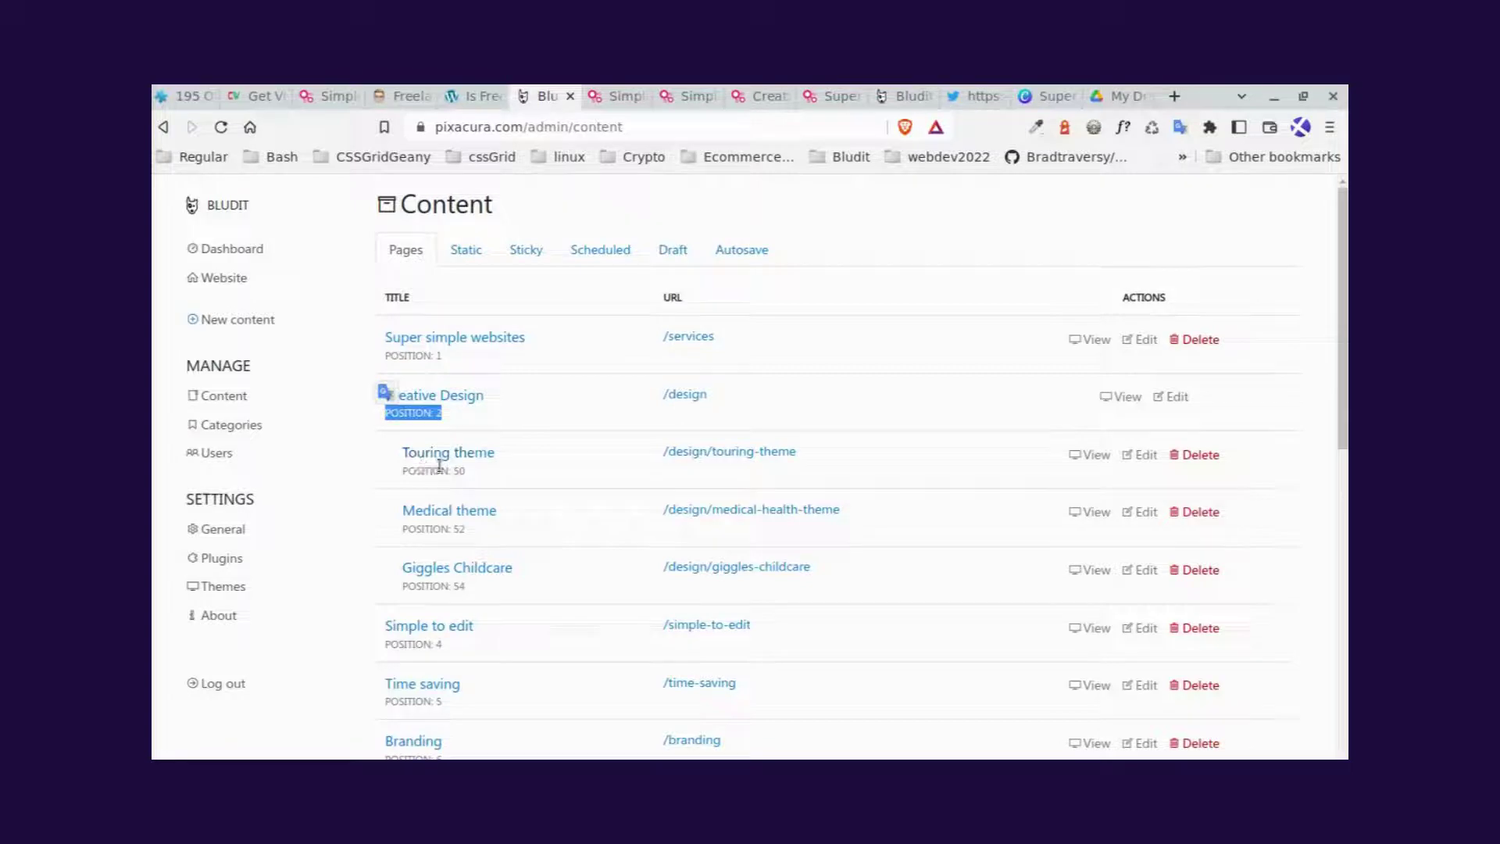
Check that Super simple websites shows Position 1 under Options > Advanced, then close Options.
{"action": "left_click", "coordinate": [436, 339]}
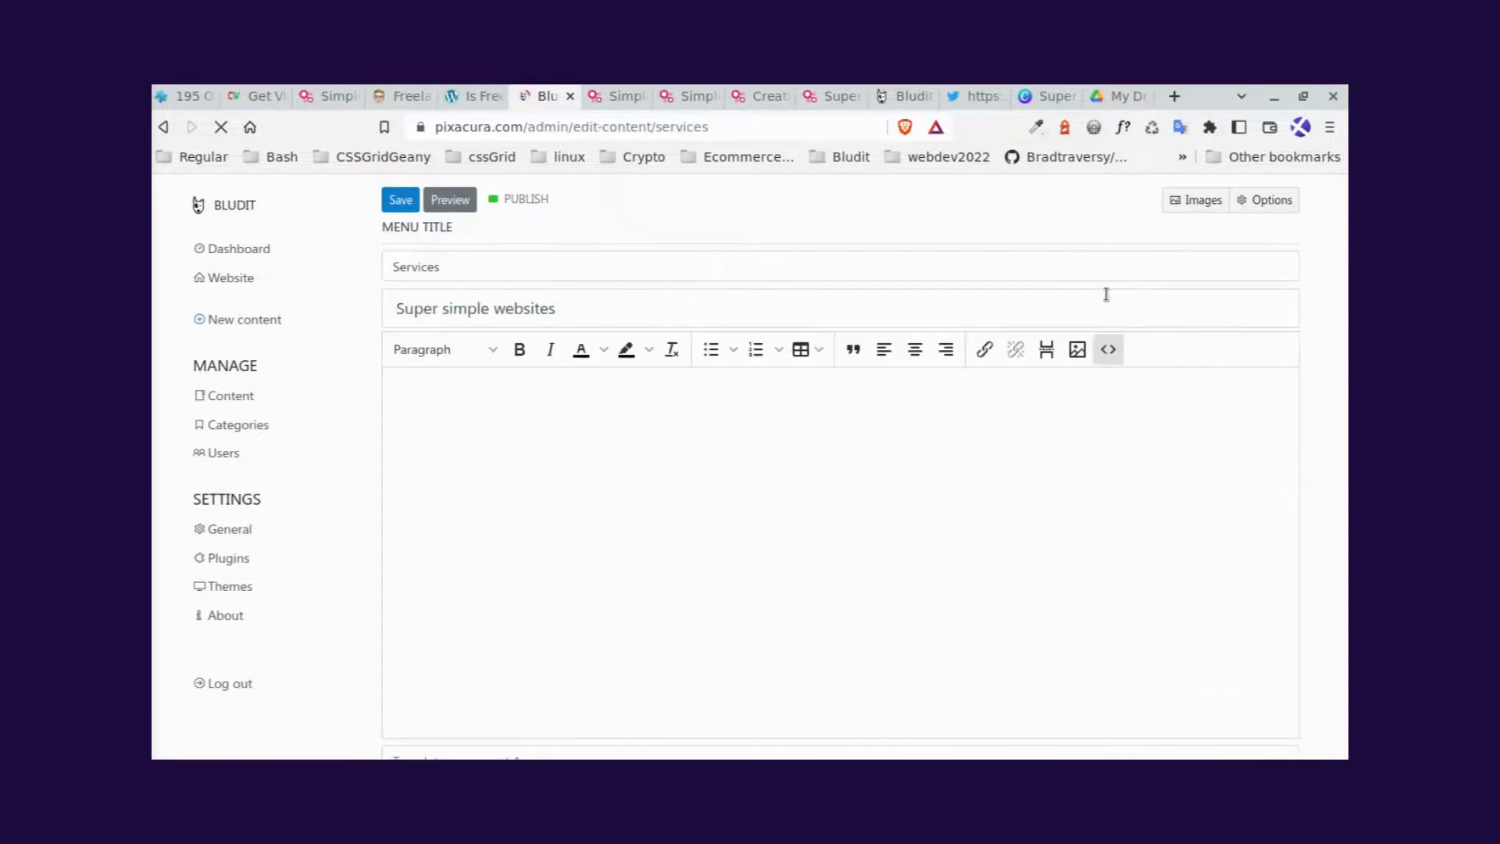
{"action": "left_click", "coordinate": [1266, 203]}
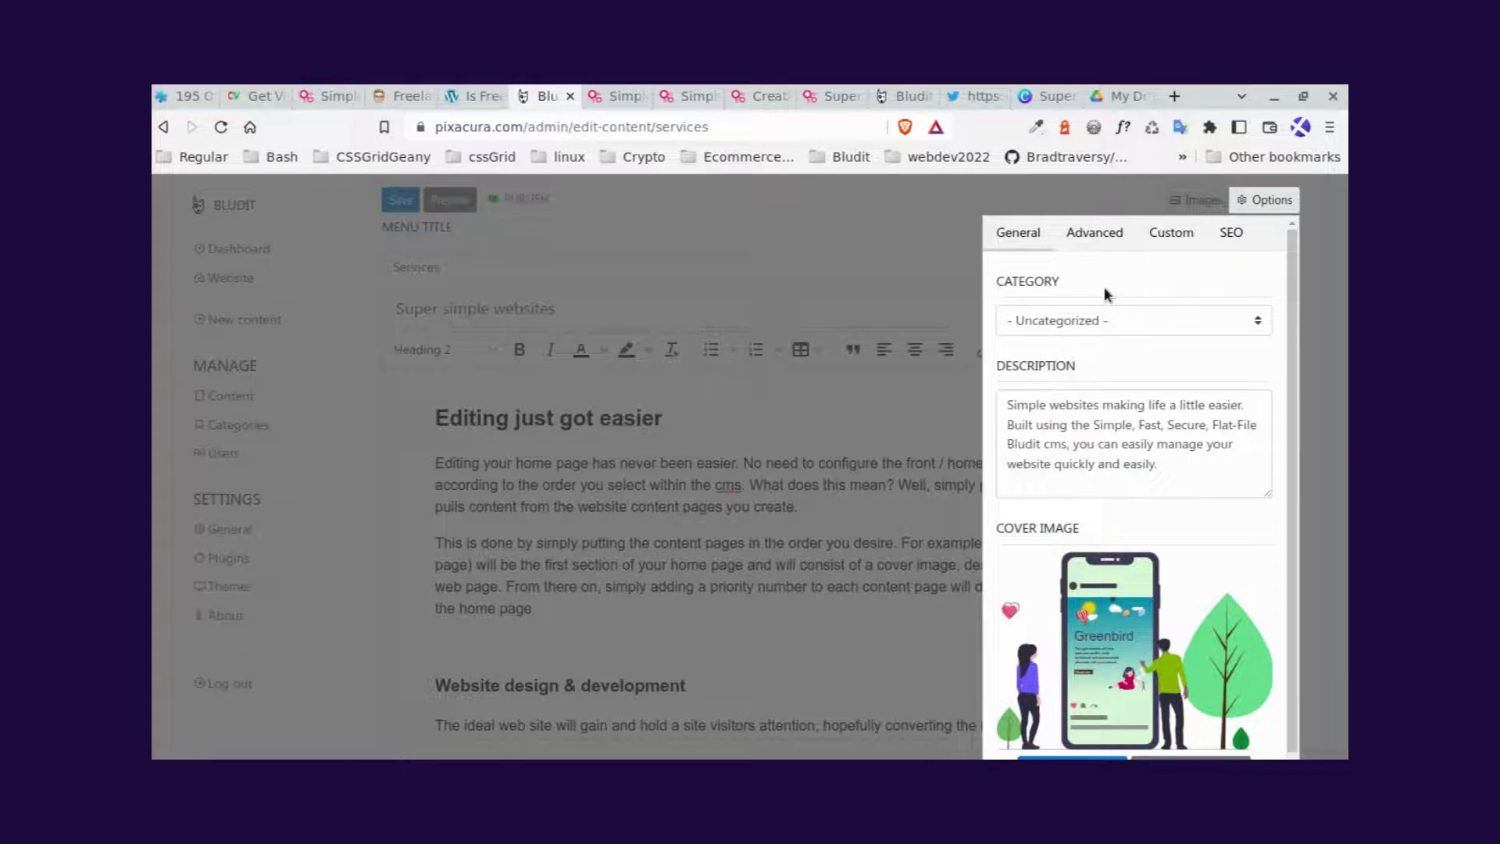
{"action": "left_click", "coordinate": [1094, 240]}
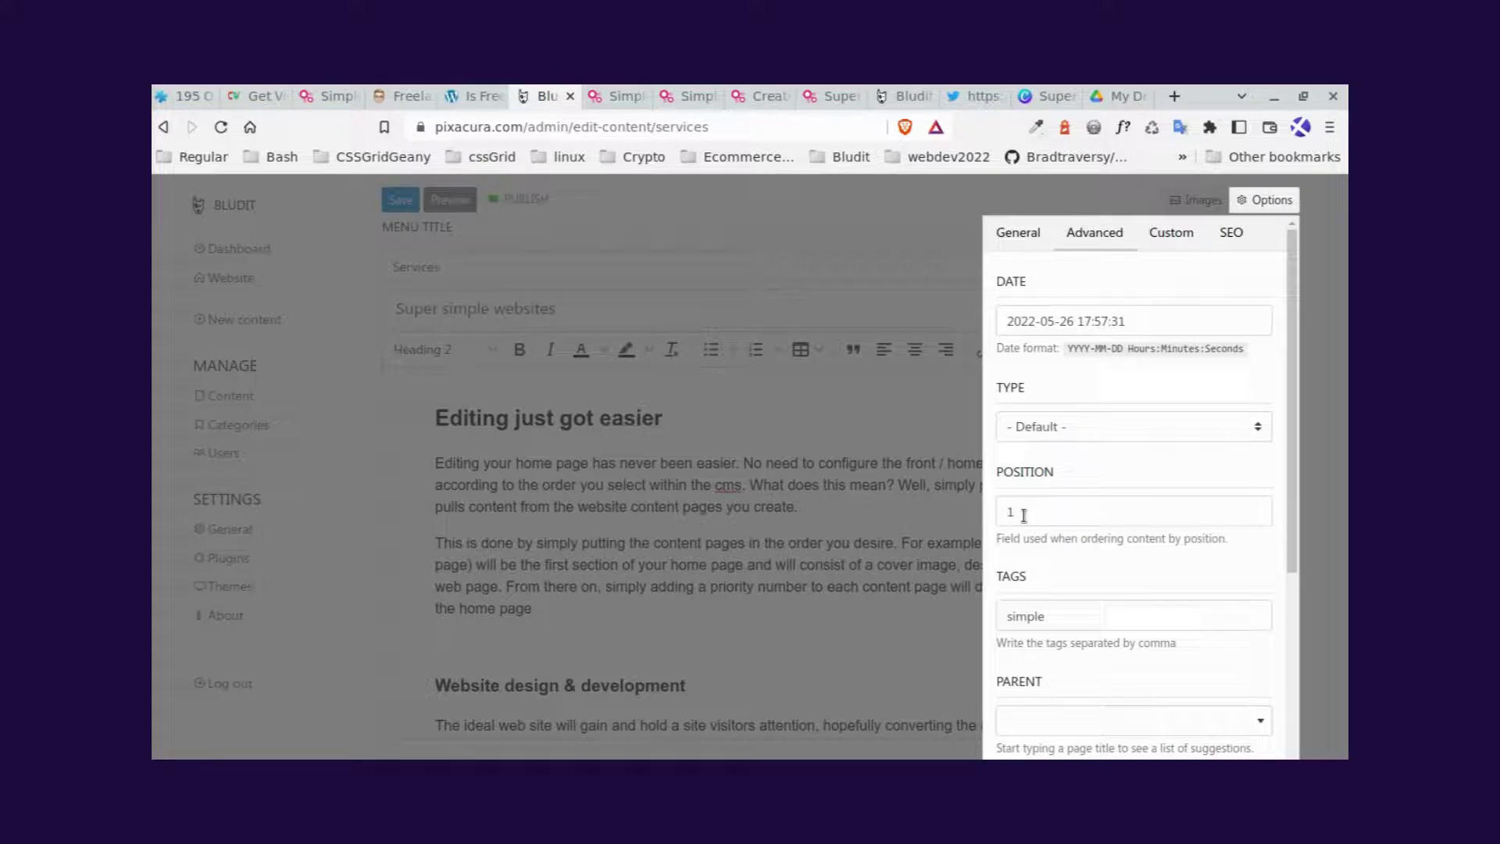
{"action": "left_click_drag", "start_coordinate": [1078, 475], "coordinate": [1004, 474]}
{"action": "left_click", "coordinate": [1037, 512]}
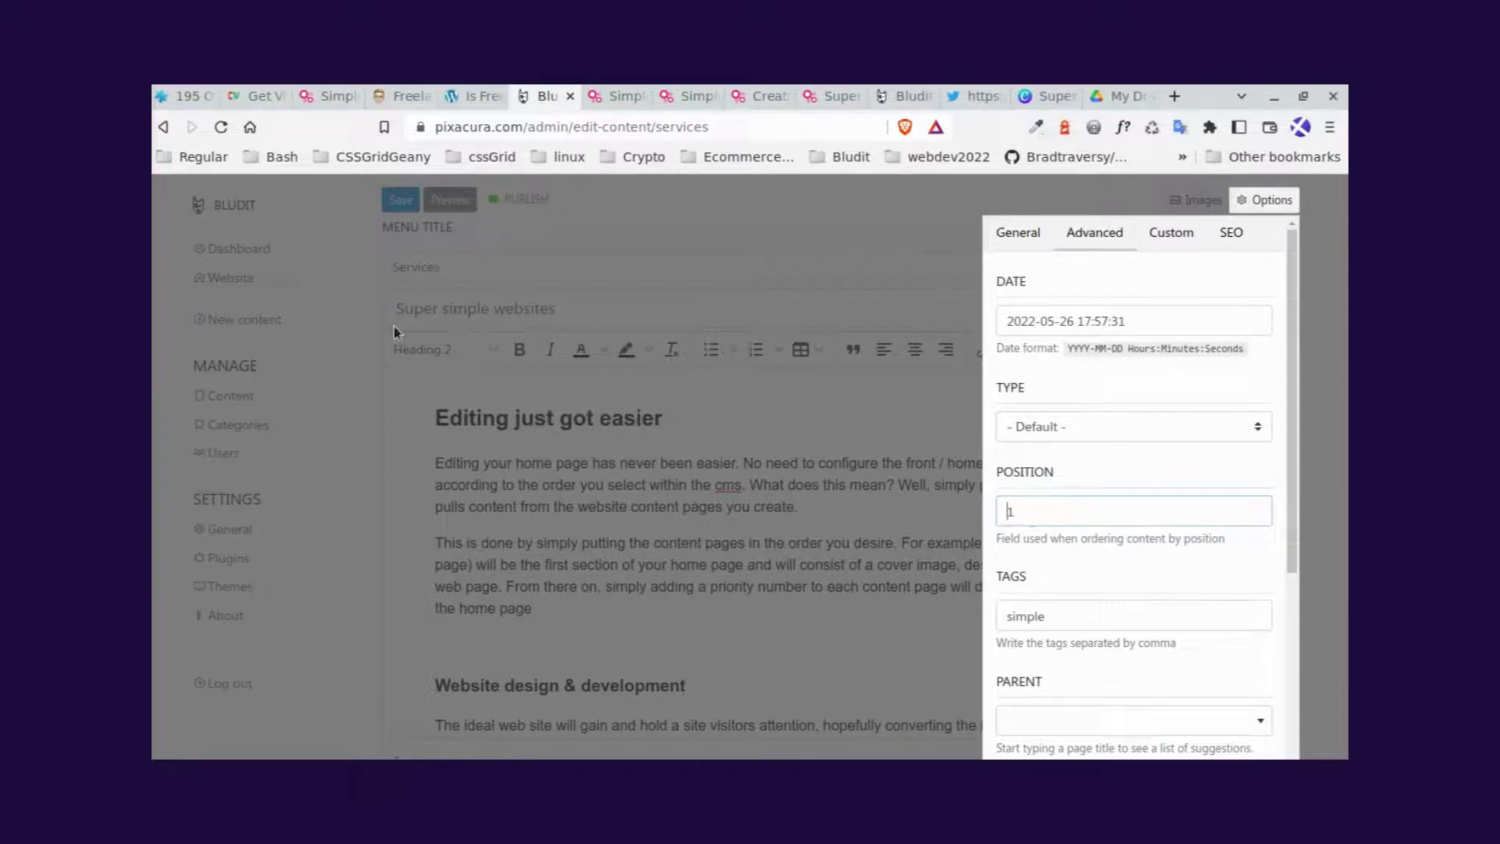
{"action": "left_click", "coordinate": [220, 402]}
Check Creative Design shows Position 2 under Options > Advanced, then view the live Pixacura home page.
{"action": "left_click", "coordinate": [221, 397]}
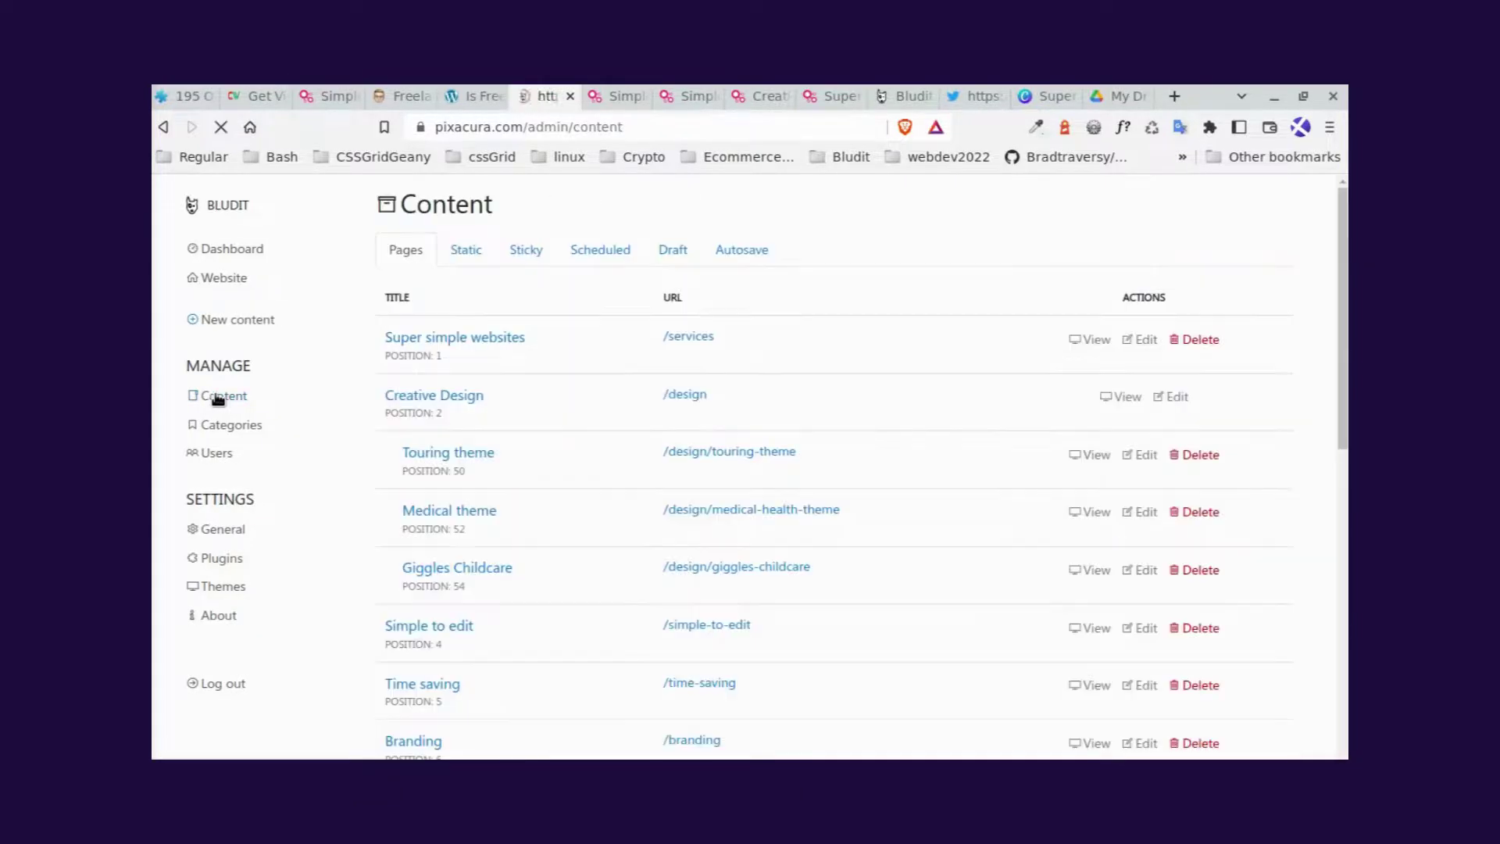
{"action": "left_click", "coordinate": [452, 403]}
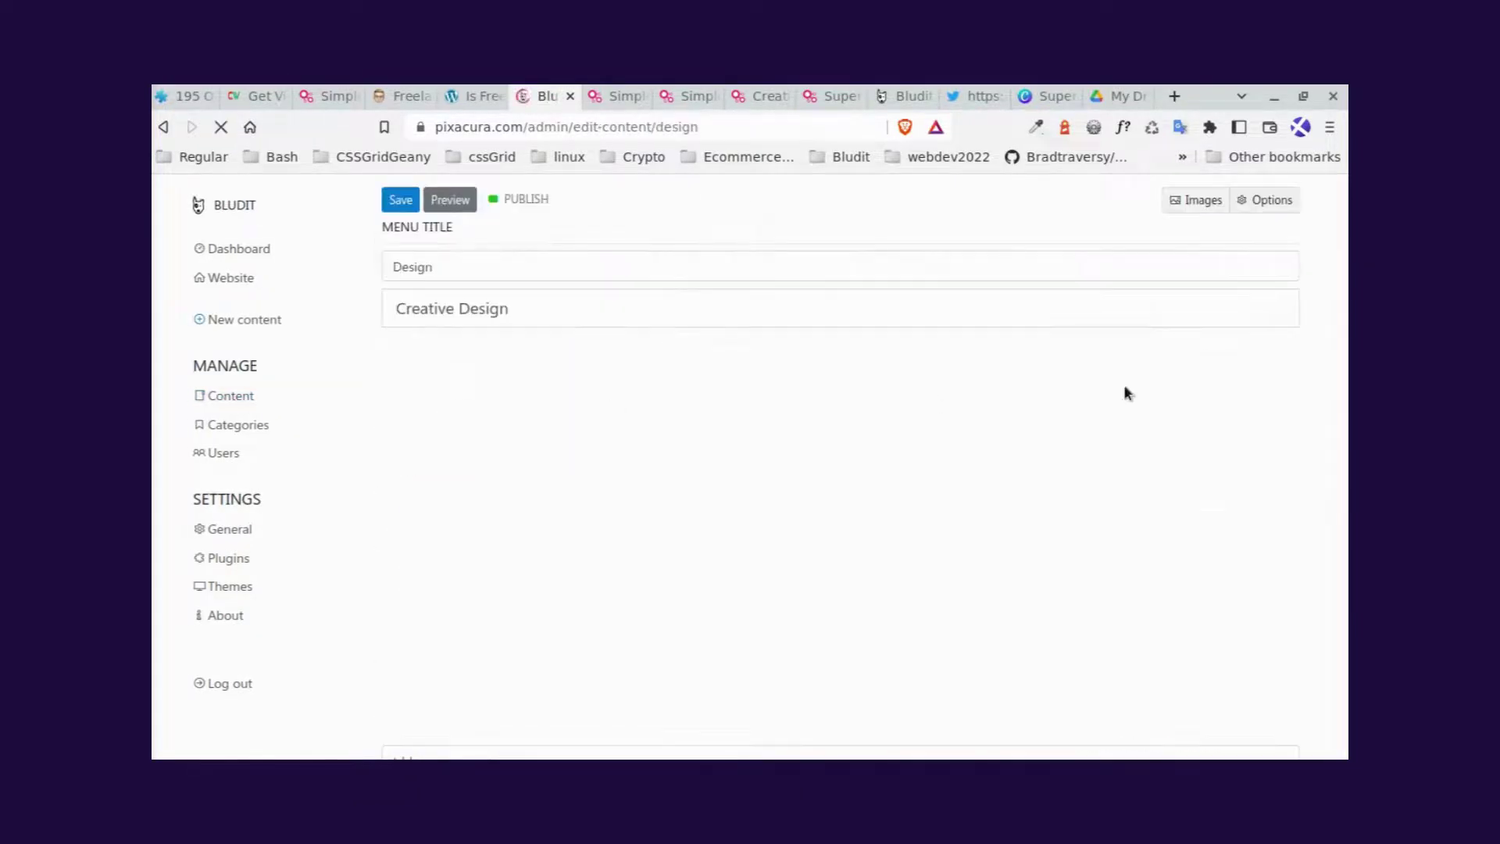
{"action": "left_click", "coordinate": [1249, 201]}
{"action": "left_click", "coordinate": [1094, 232]}
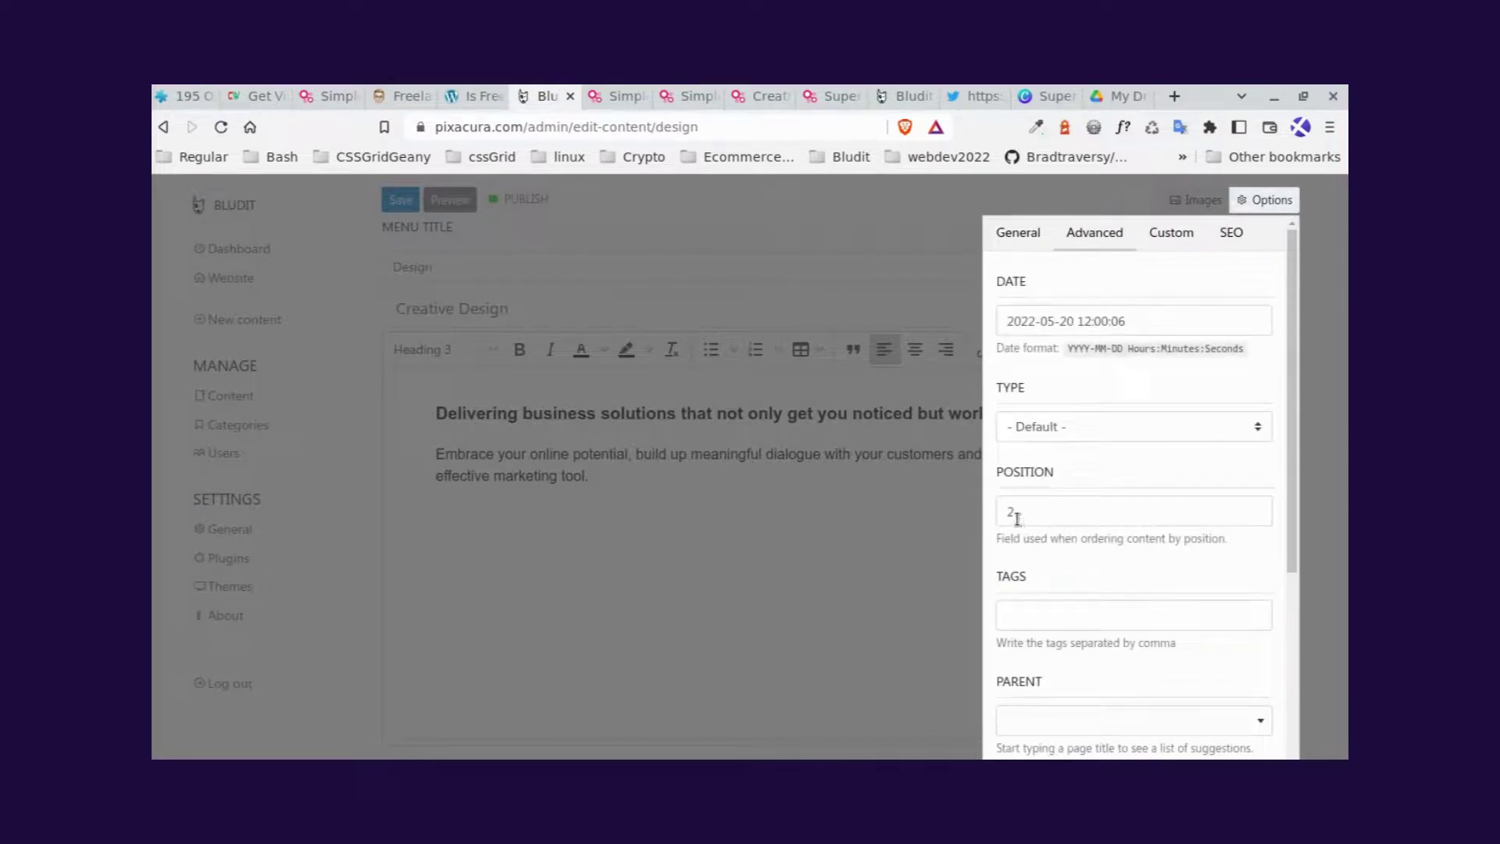
{"action": "left_click", "coordinate": [754, 458]}
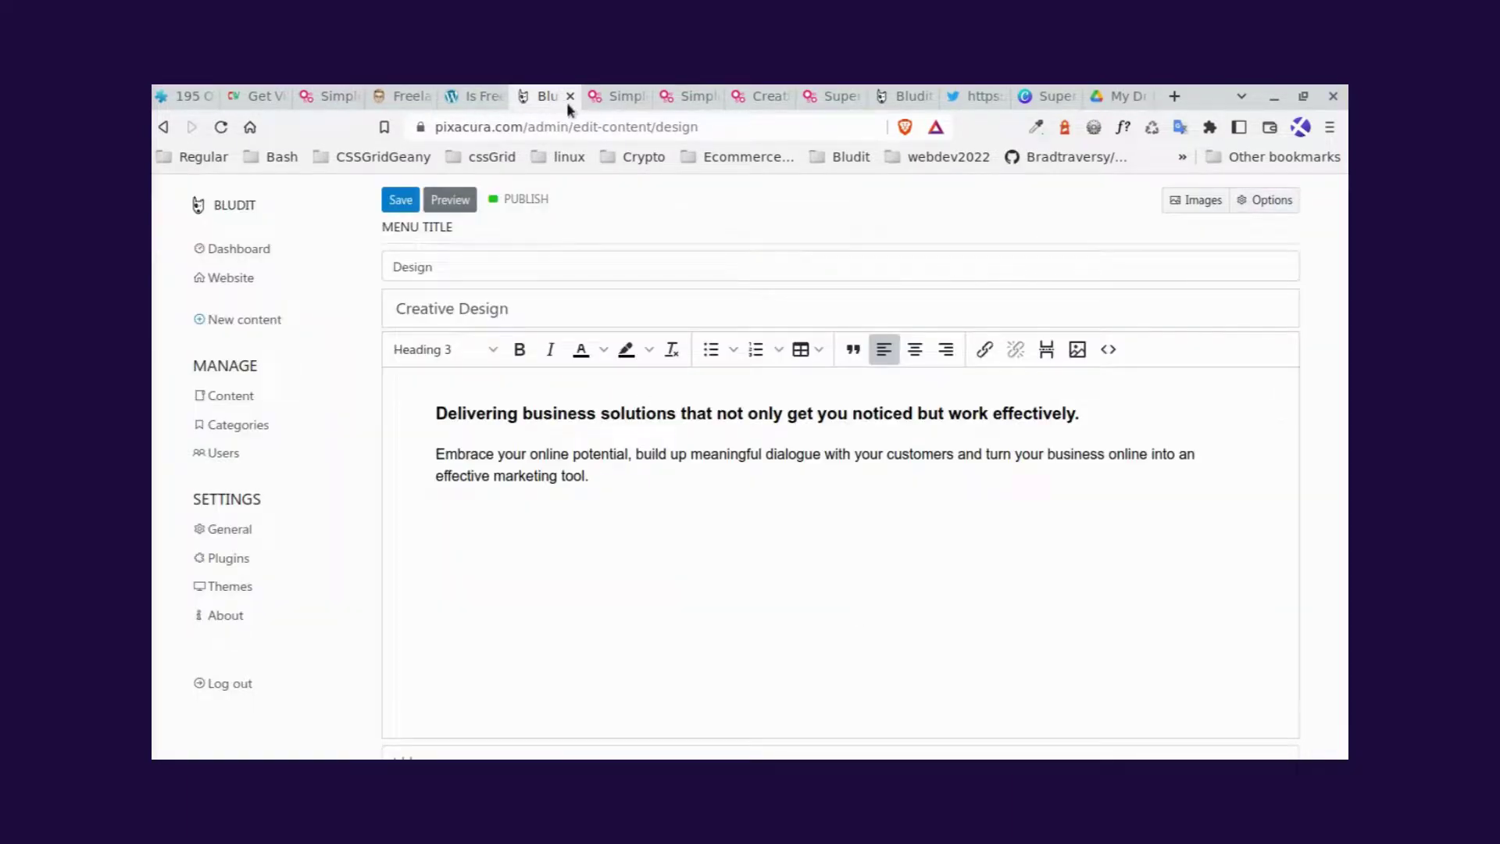
{"action": "left_click", "coordinate": [595, 100]}
{"action": "scroll", "coordinate": [447, 335], "scroll_direction": "down", "scroll_amount": 5}
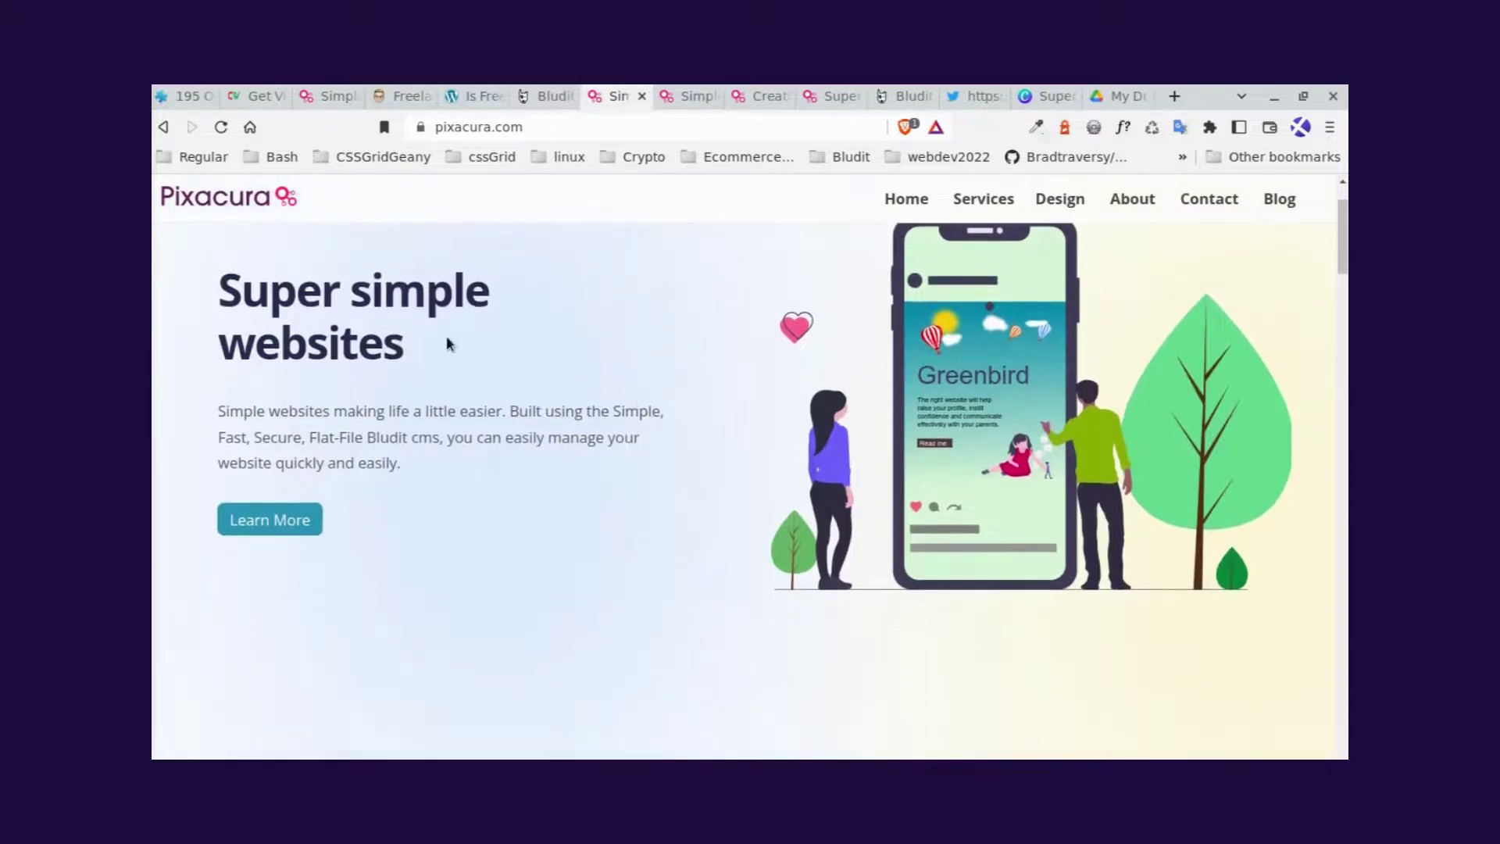
{"action": "scroll", "coordinate": [502, 354], "scroll_direction": "down", "scroll_amount": 8}
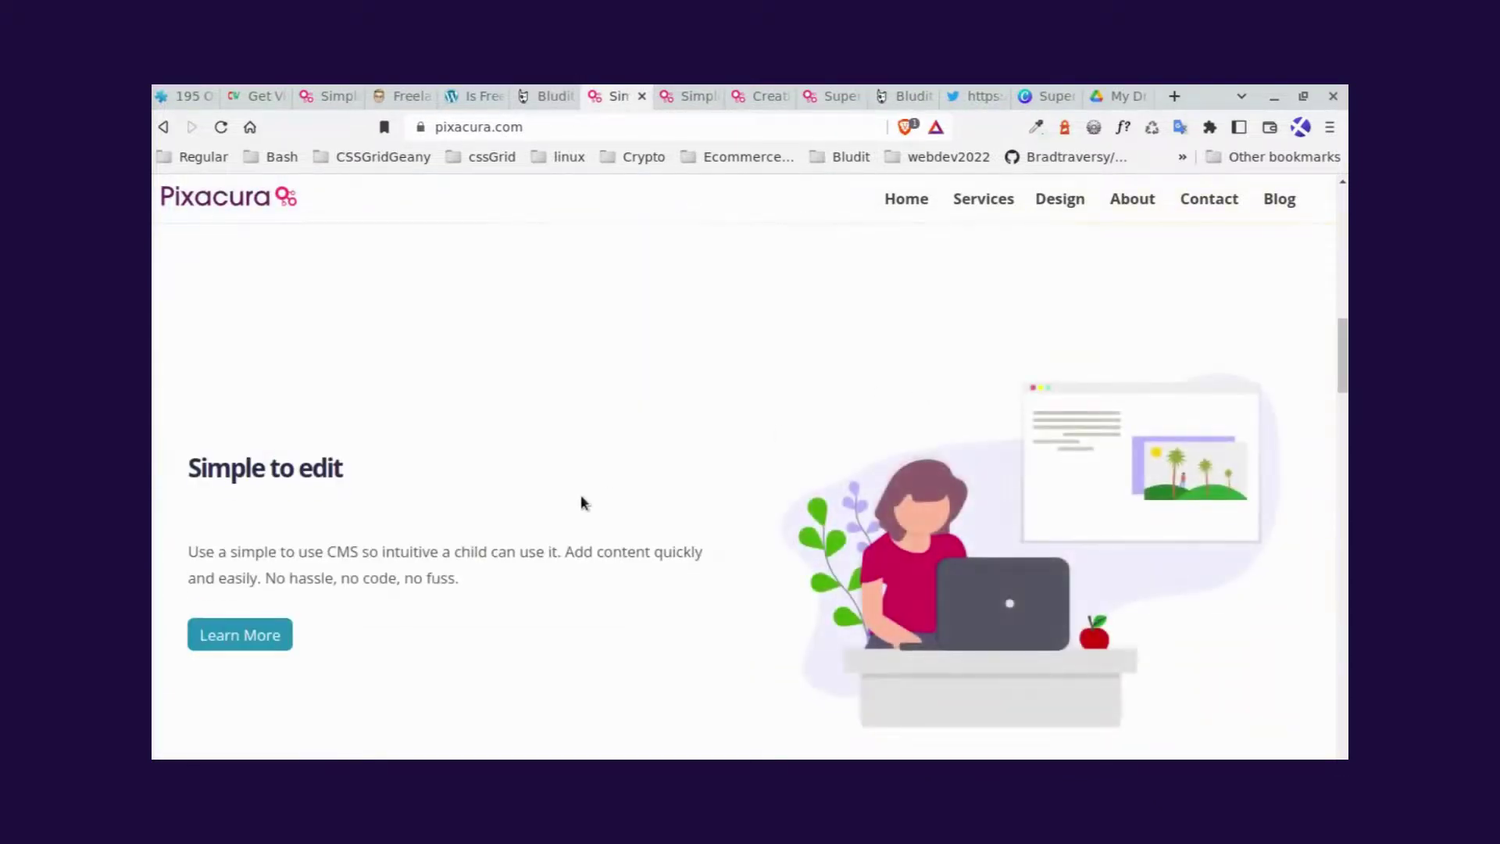
{"action": "scroll", "coordinate": [604, 485], "scroll_direction": "down", "scroll_amount": 4}
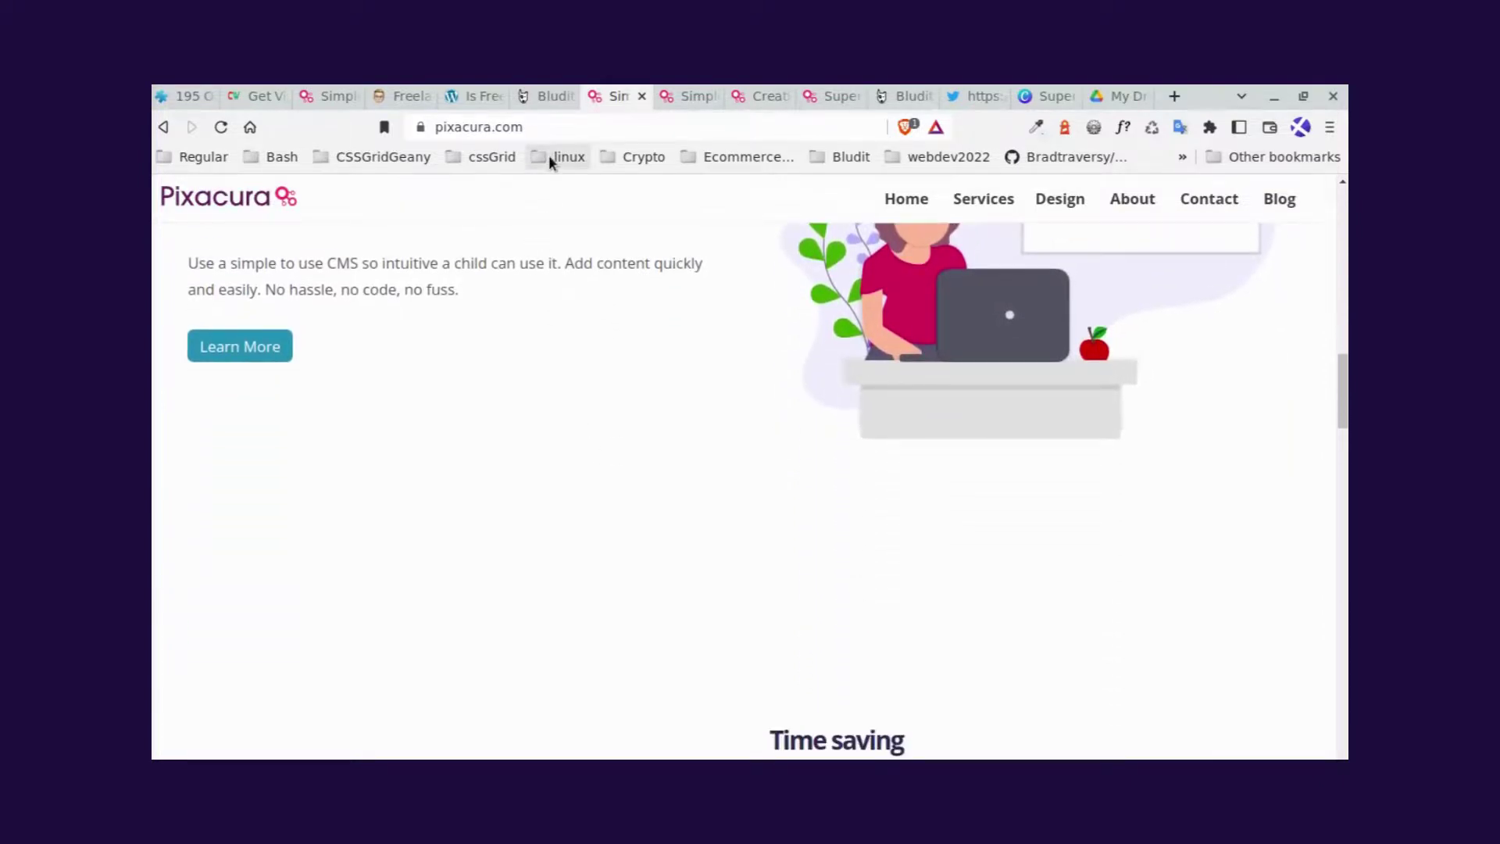
{"action": "left_click", "coordinate": [535, 98]}
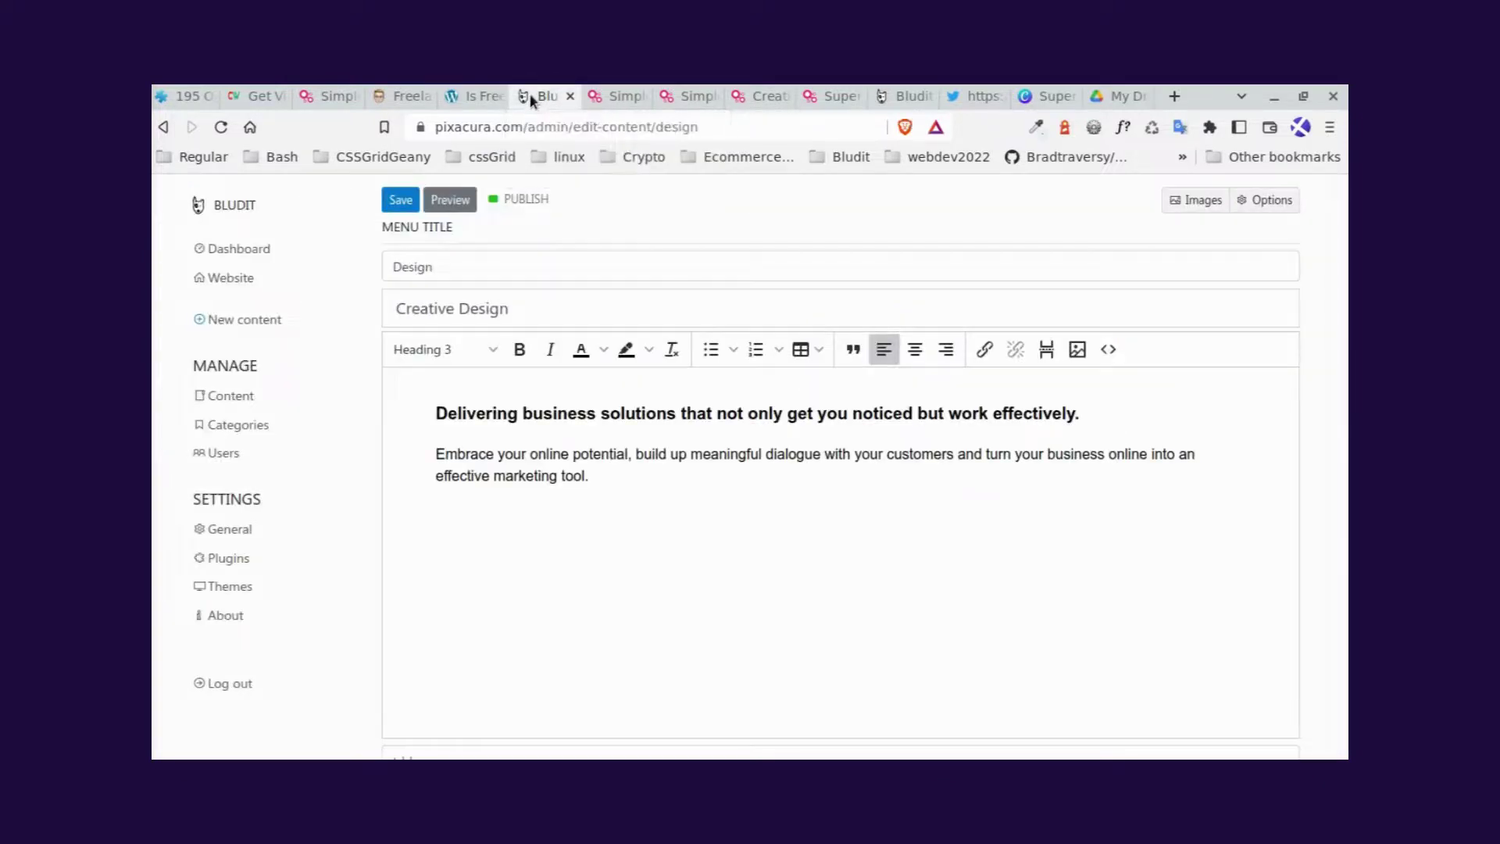
{"action": "left_click", "coordinate": [250, 394]}
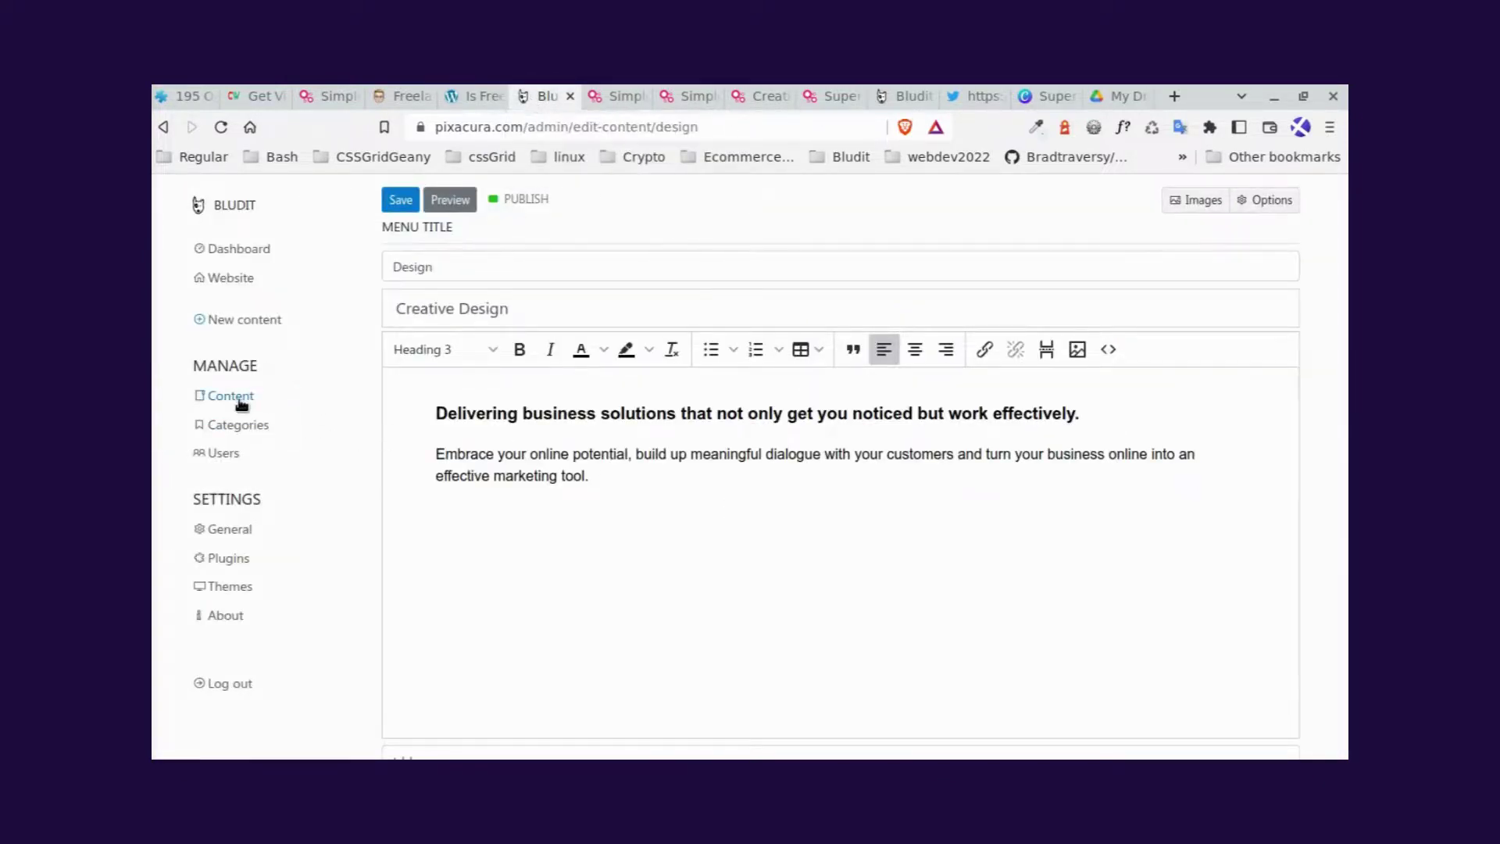
{"action": "left_click", "coordinate": [594, 95]}
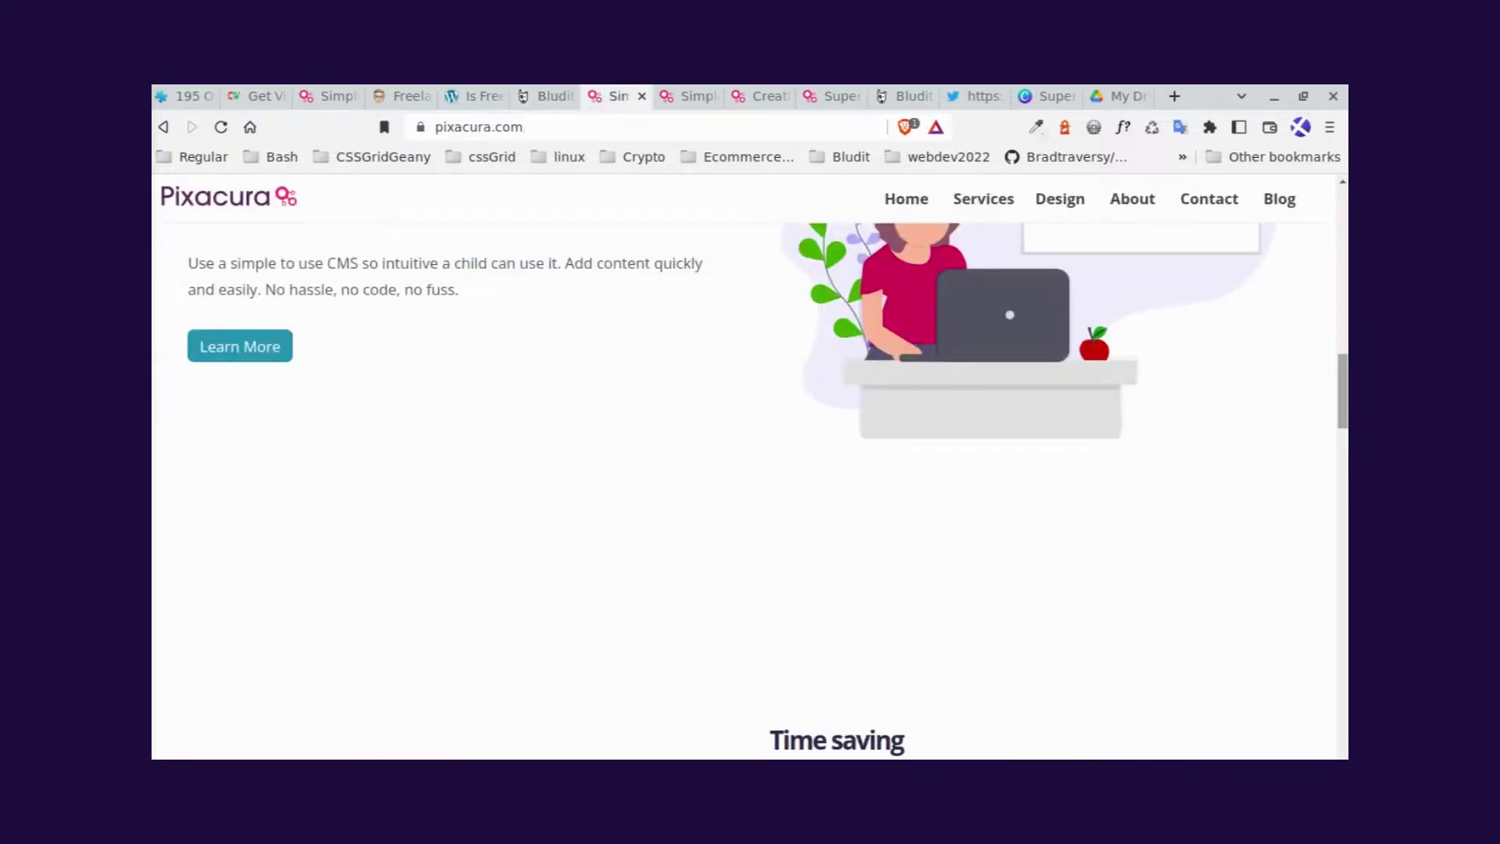
{"action": "scroll", "coordinate": [453, 378], "scroll_direction": "up", "scroll_amount": 10}
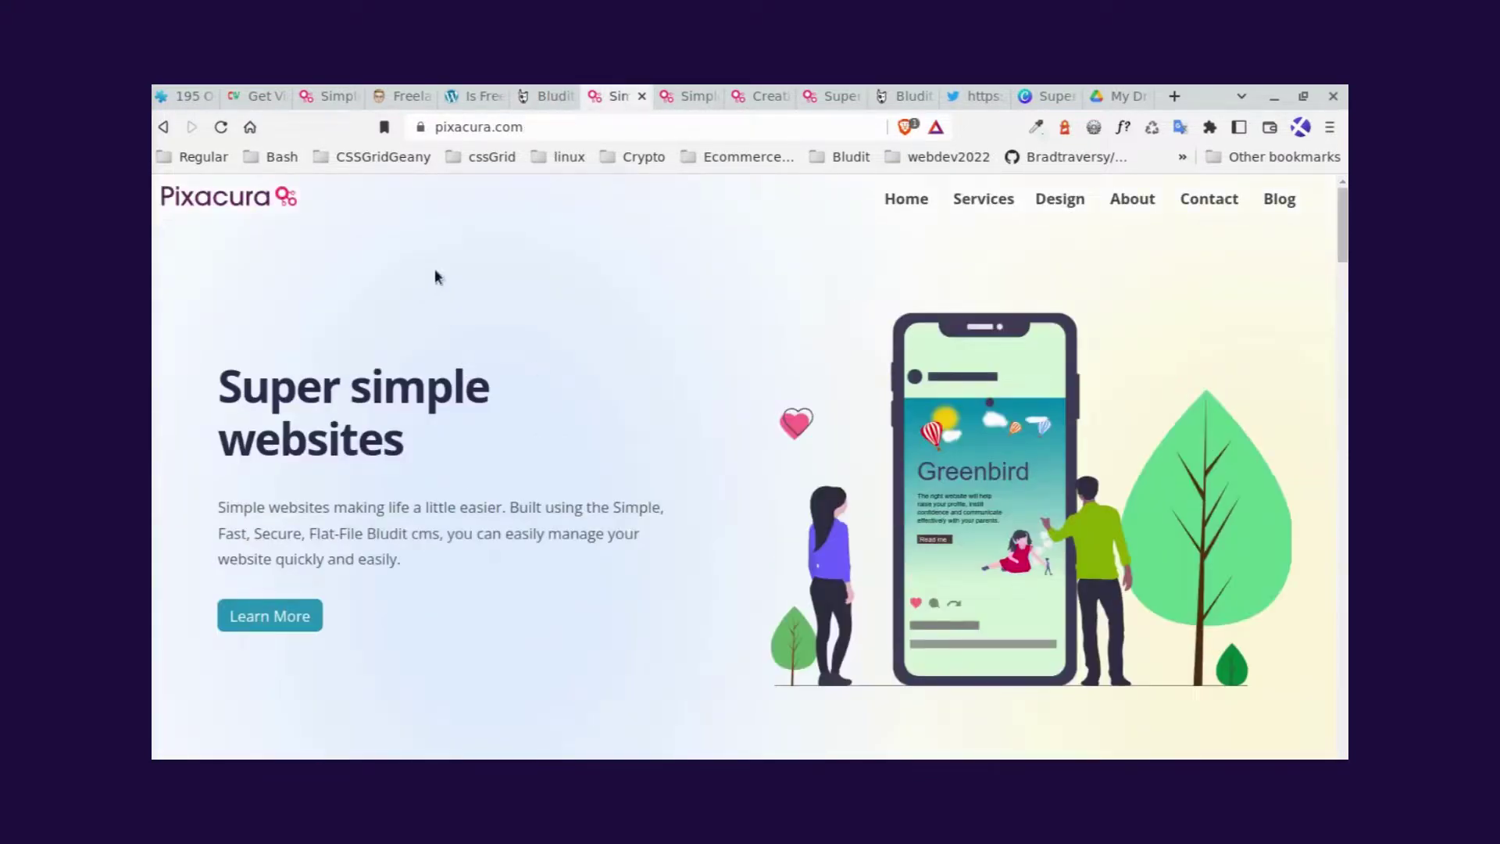
{"action": "scroll", "coordinate": [551, 364], "scroll_direction": "down", "scroll_amount": 5}
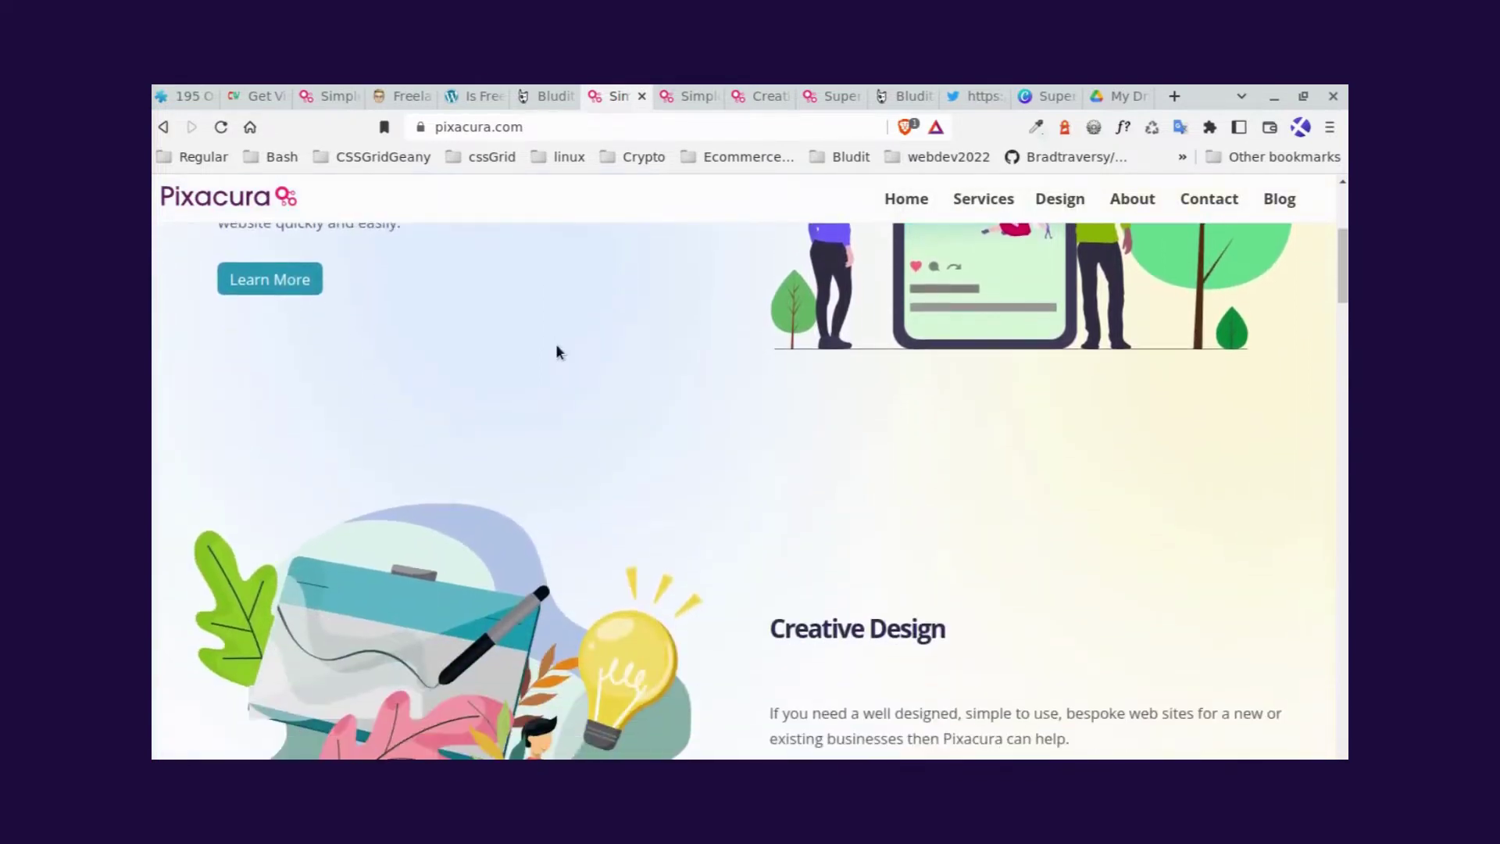